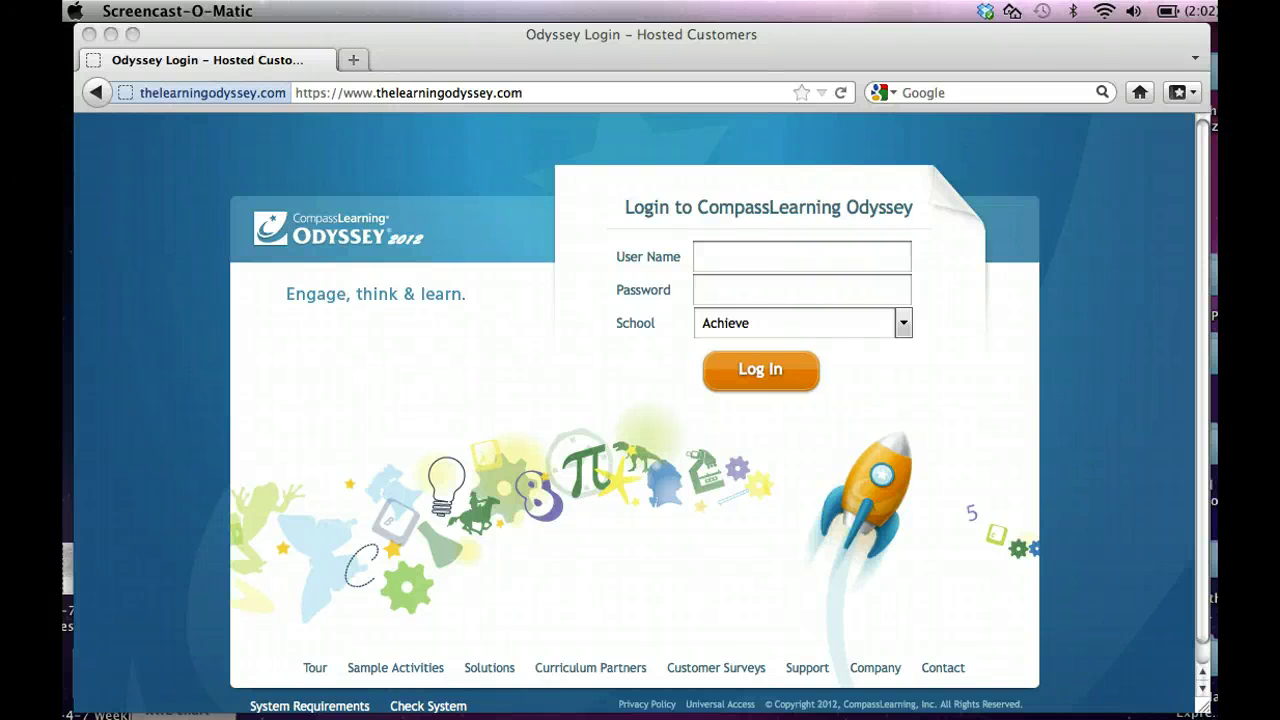
Enter the student username and password on the CompassLearning Odyssey sign-in page.
click(758, 258)
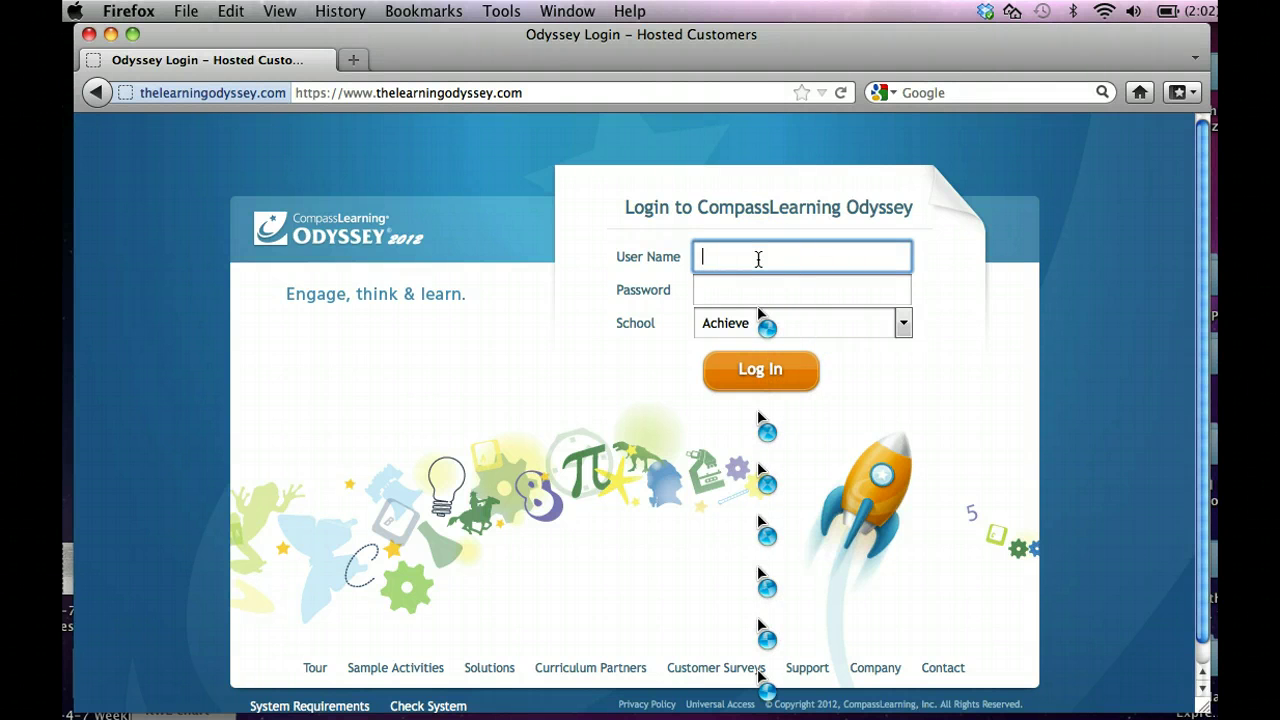
text(Test)
key(Tab)
text(•••••••)
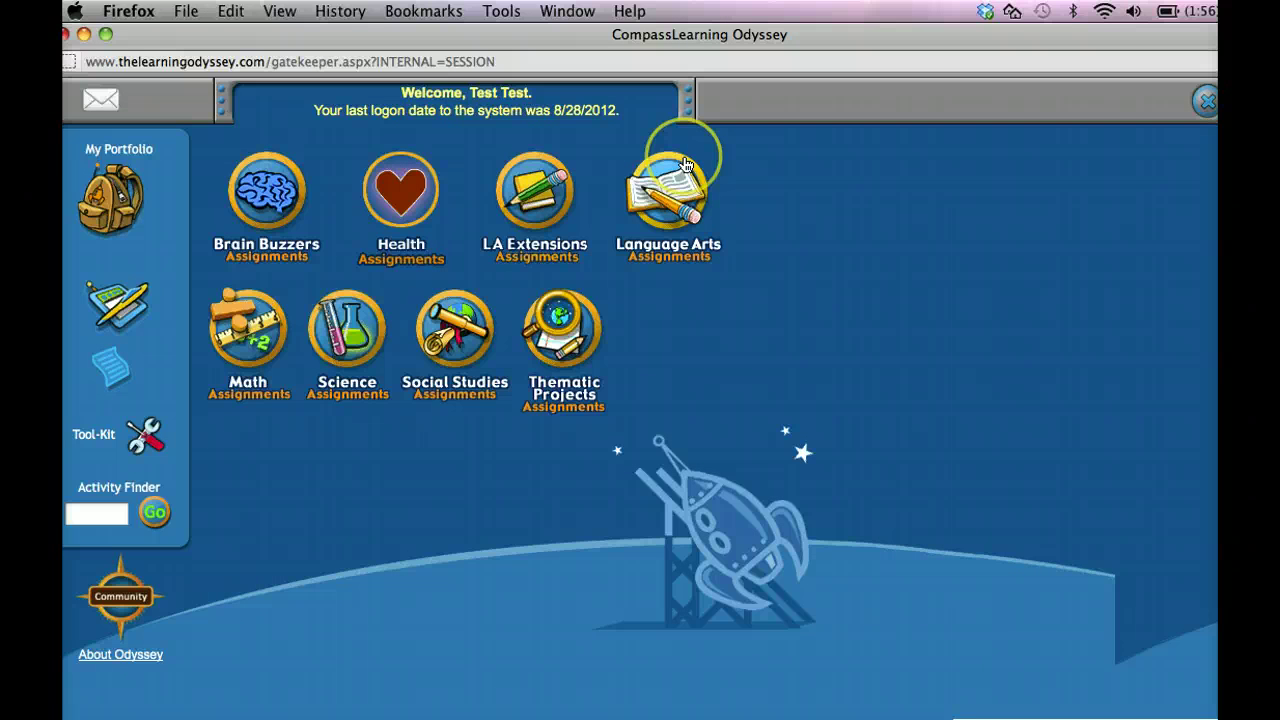
Go to Language Arts Assignments and open the 9/4-7 Write to Learn folder.
click(686, 164)
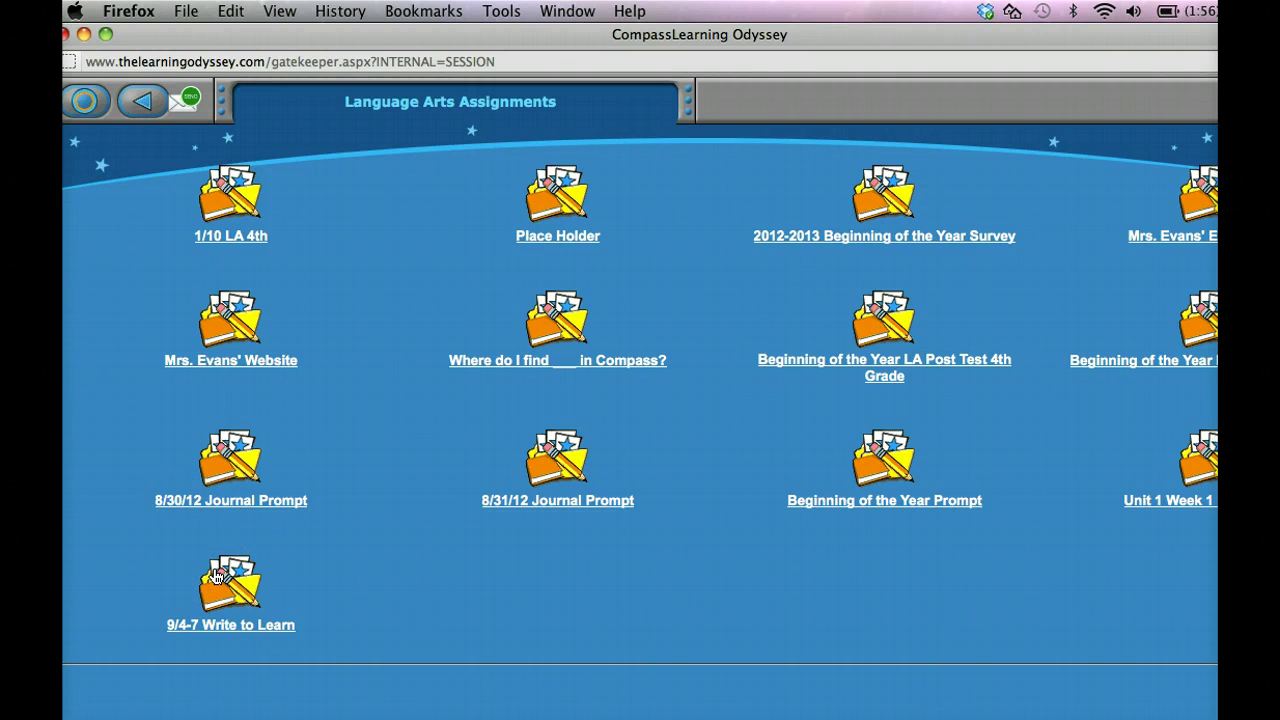
click(216, 577)
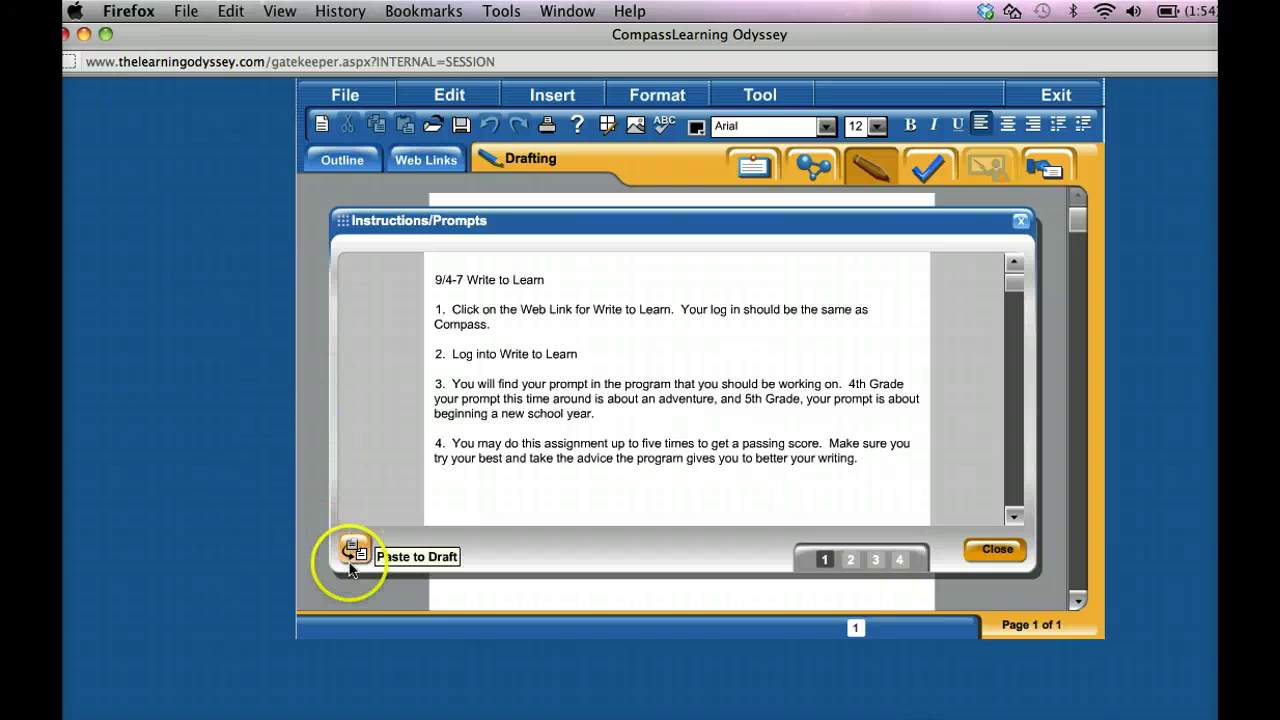
Paste the four numbered Write to Learn instructions onto draft page 2.
click(355, 549)
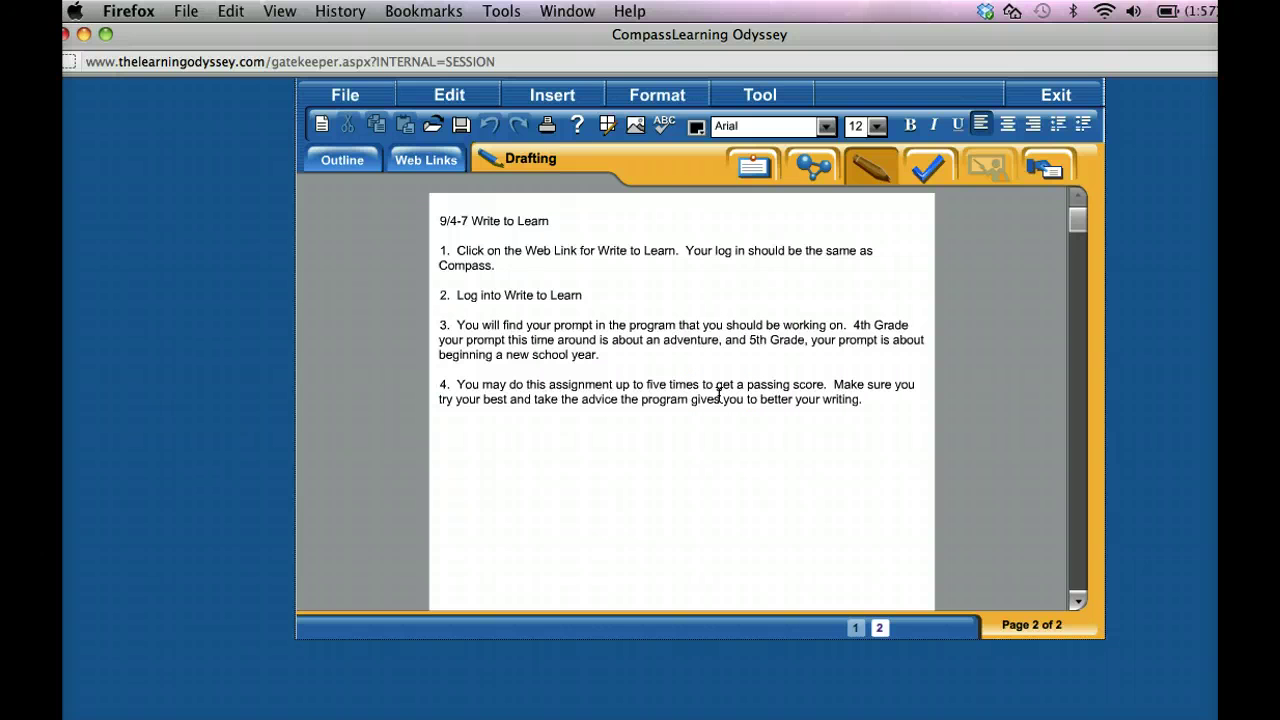
Open the Write to Learn web link and log in with the student login and password.
click(436, 168)
click(418, 236)
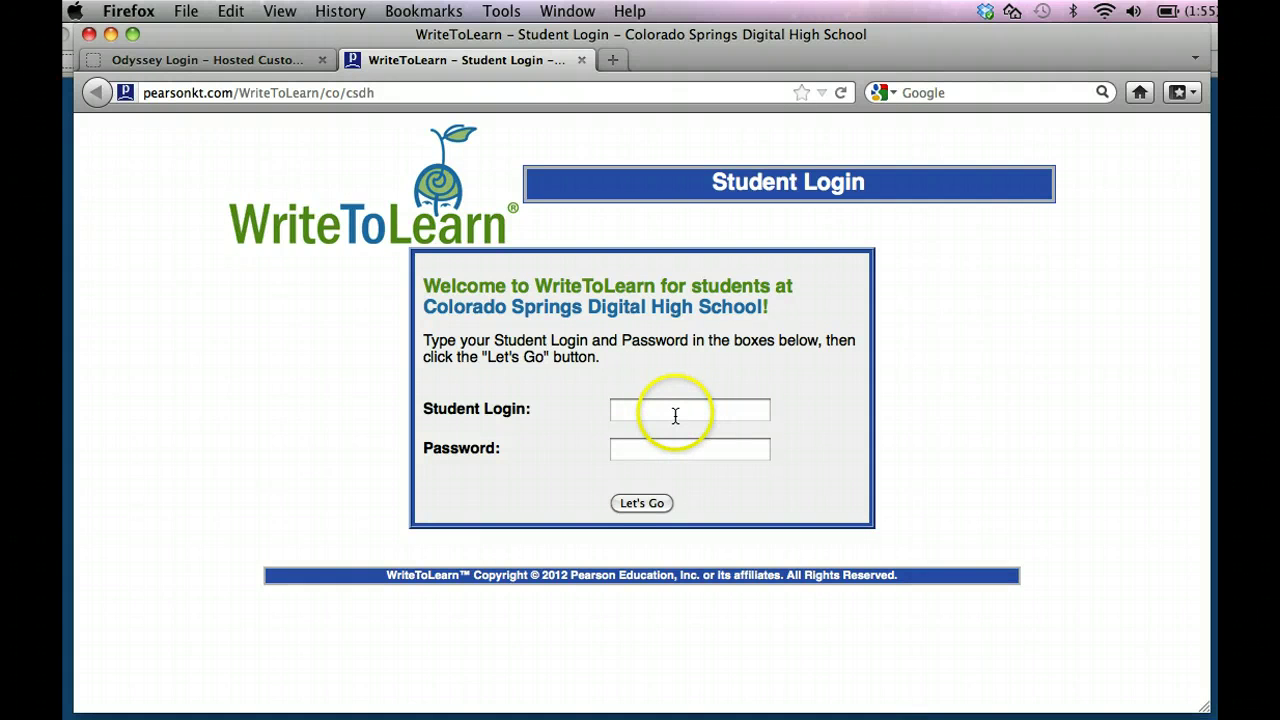
click(675, 415)
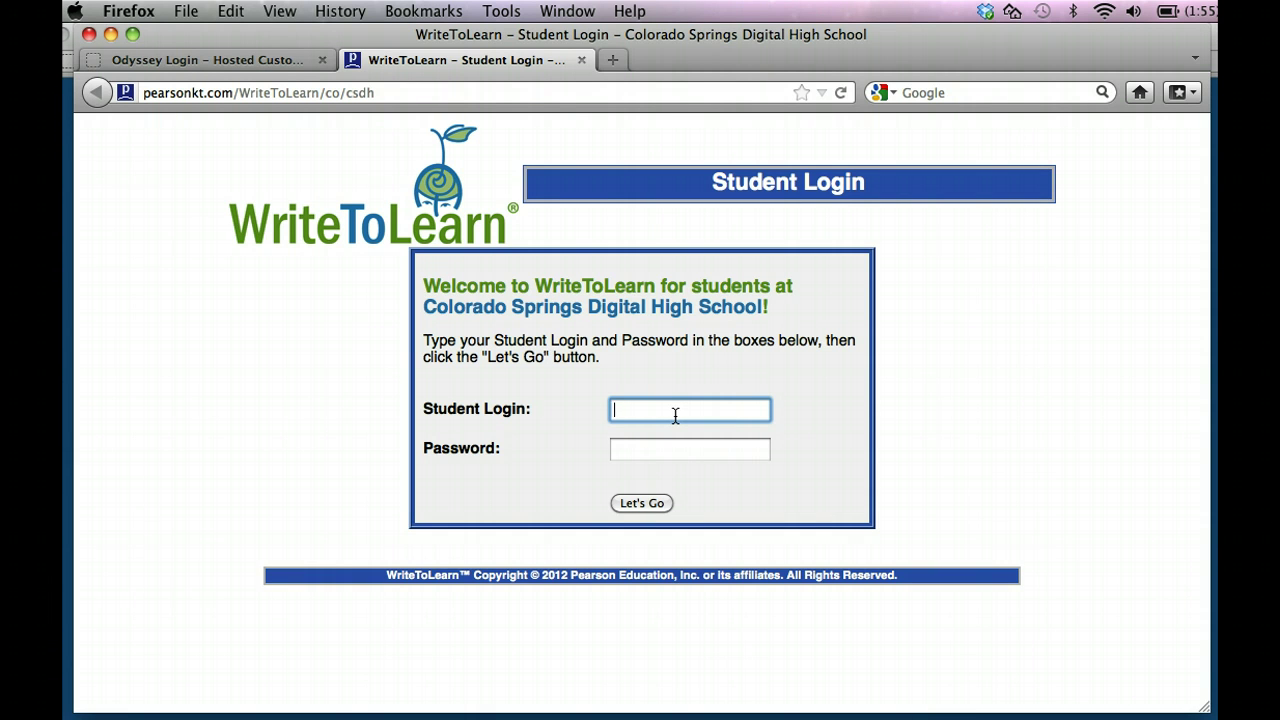
text(testkid)
key(Tab)
text(testkid)
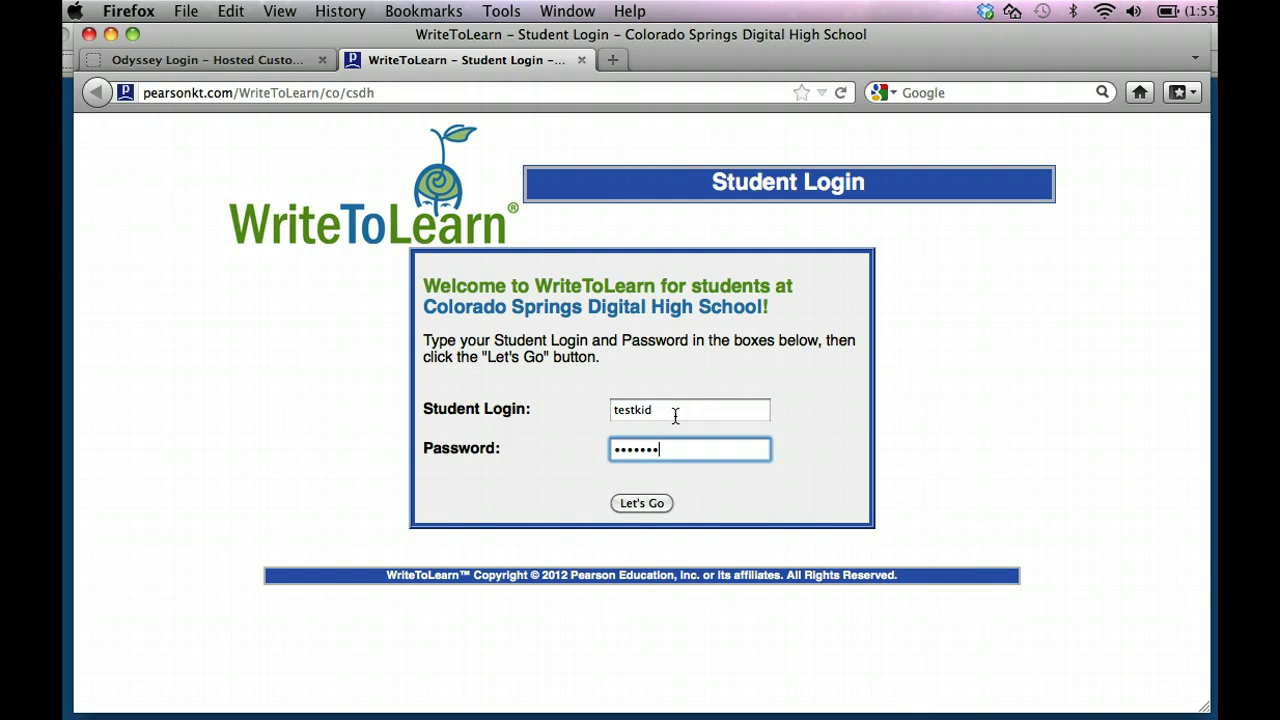
key(Return)
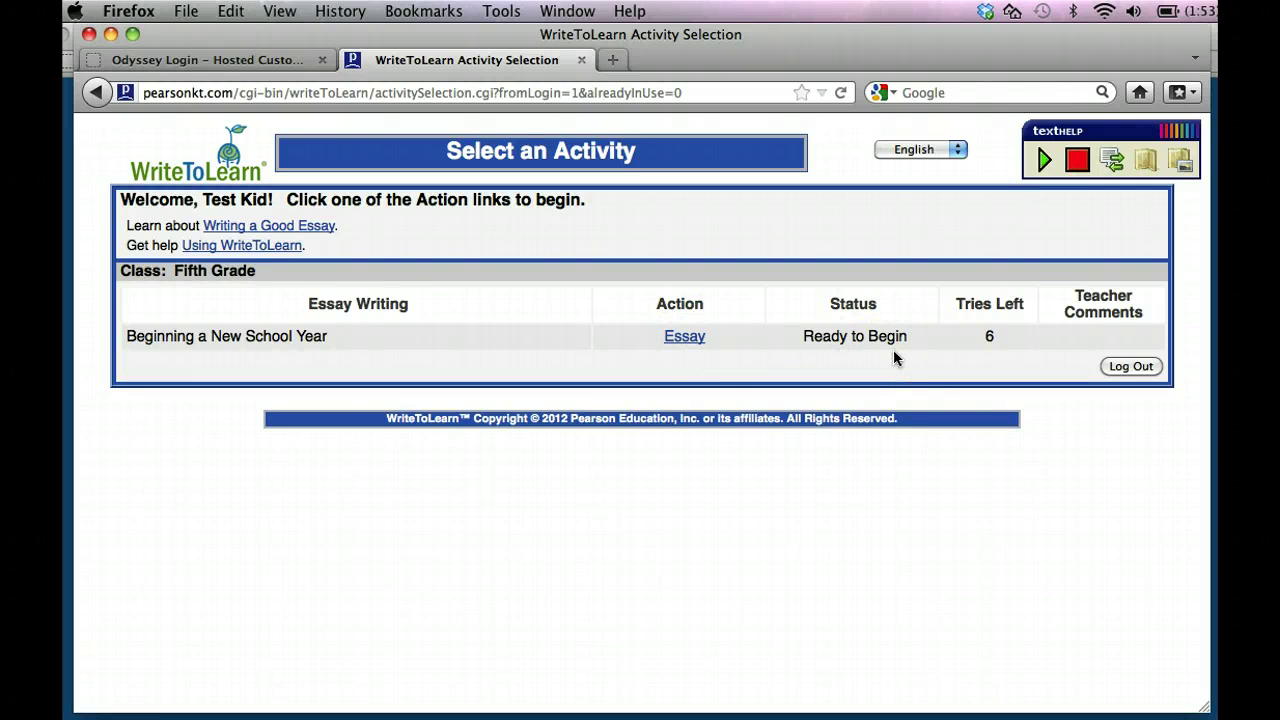
Start the Beginning a New School Year essay and place the caret in its text box.
click(685, 336)
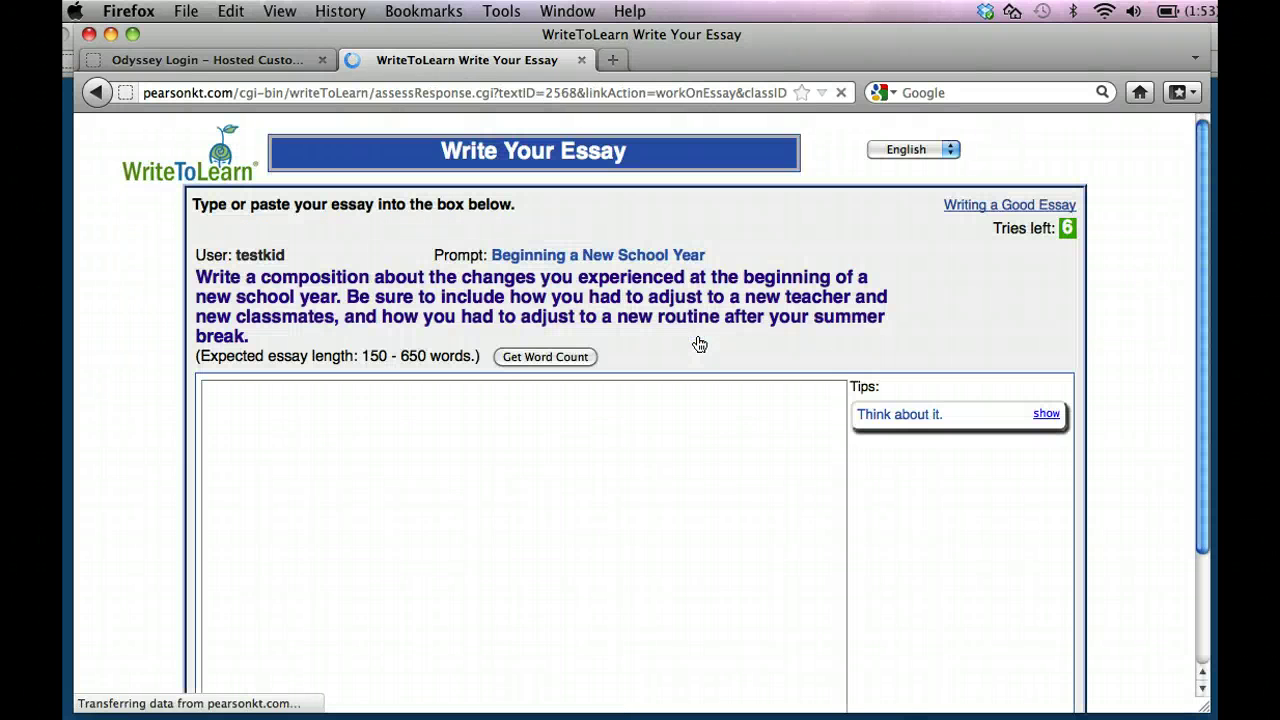
click(425, 475)
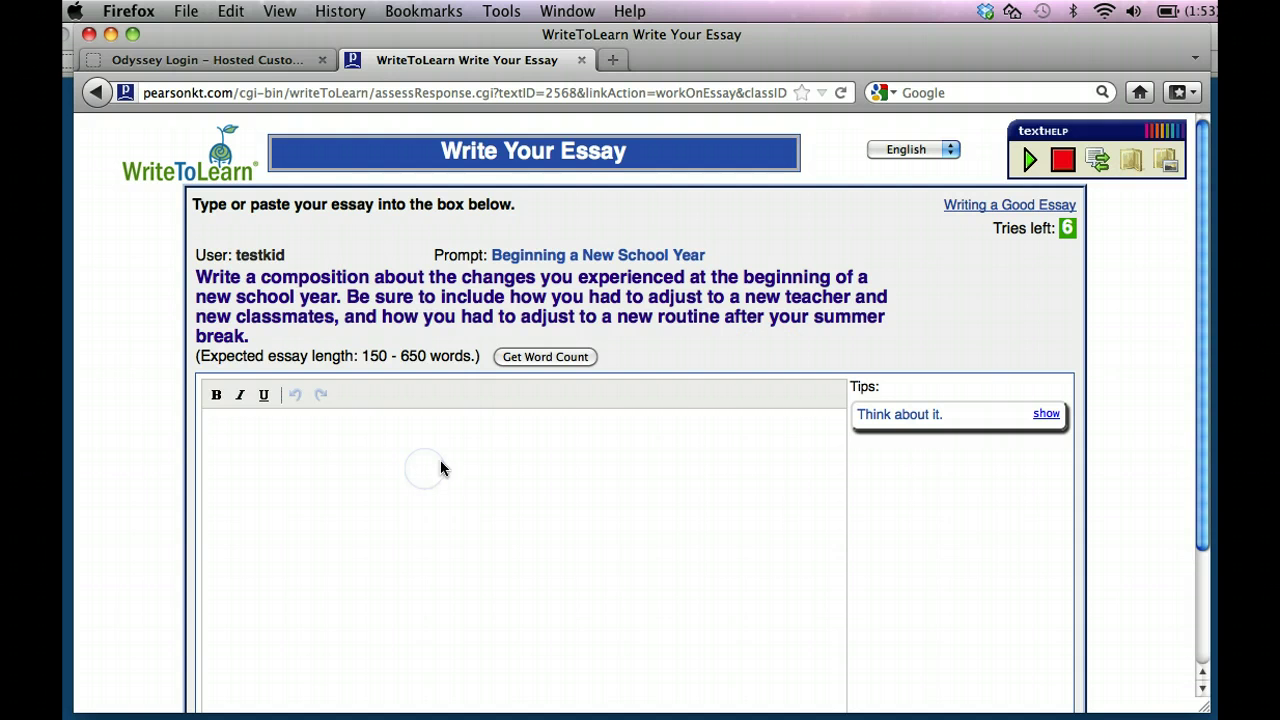
Show the full Think about it tip, then focus the empty essay box.
click(1048, 415)
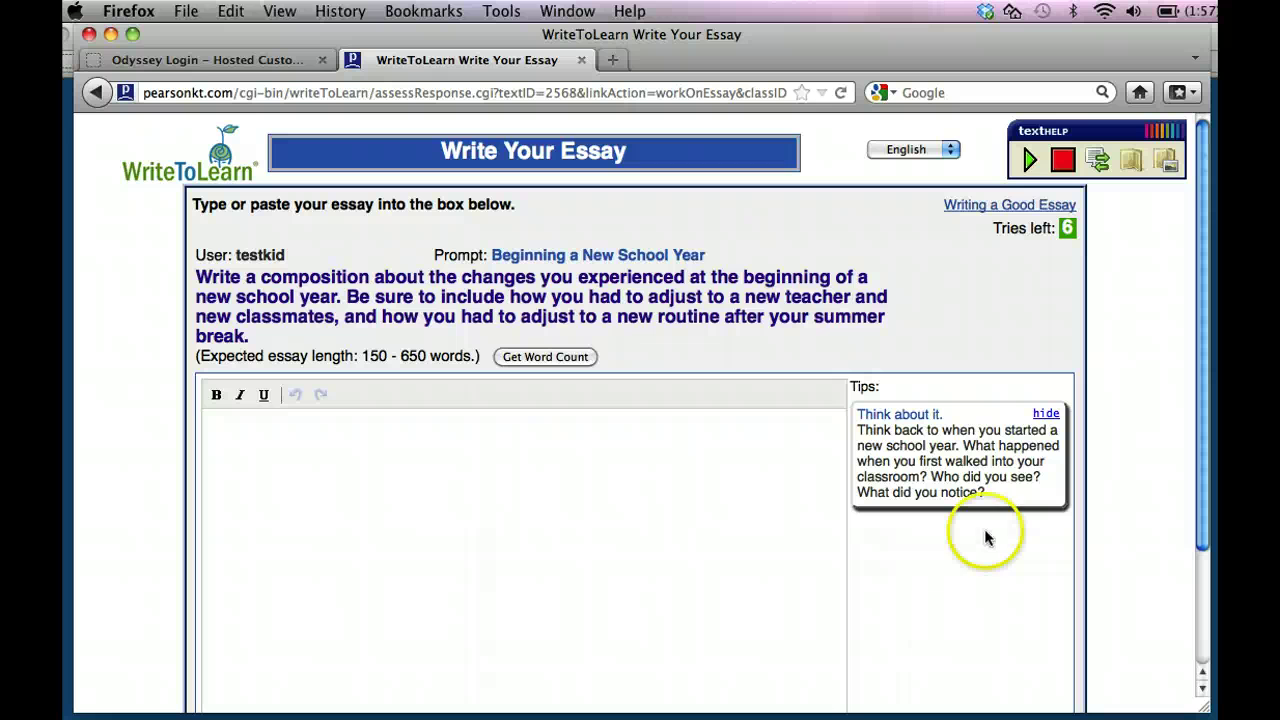
click(675, 482)
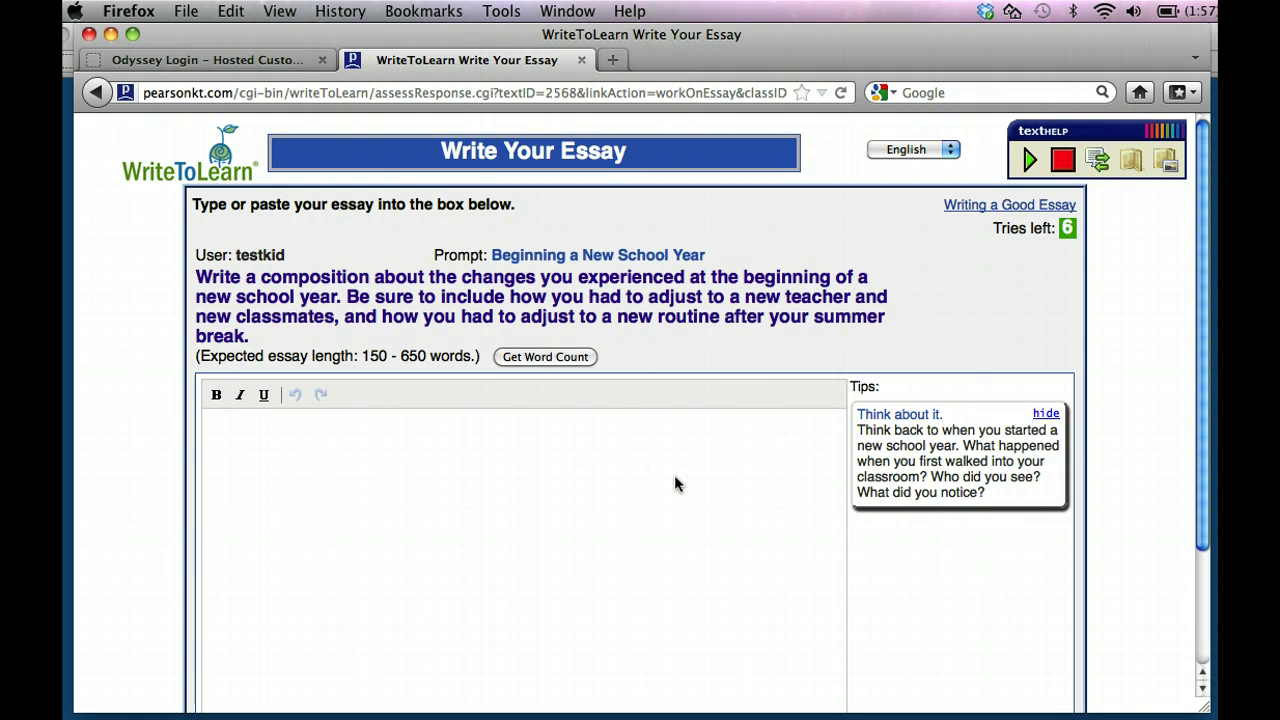
click(466, 482)
Type opening sentences on feeling nervous and scared, making friends, and learning to multiply and divide.
text(Wha)
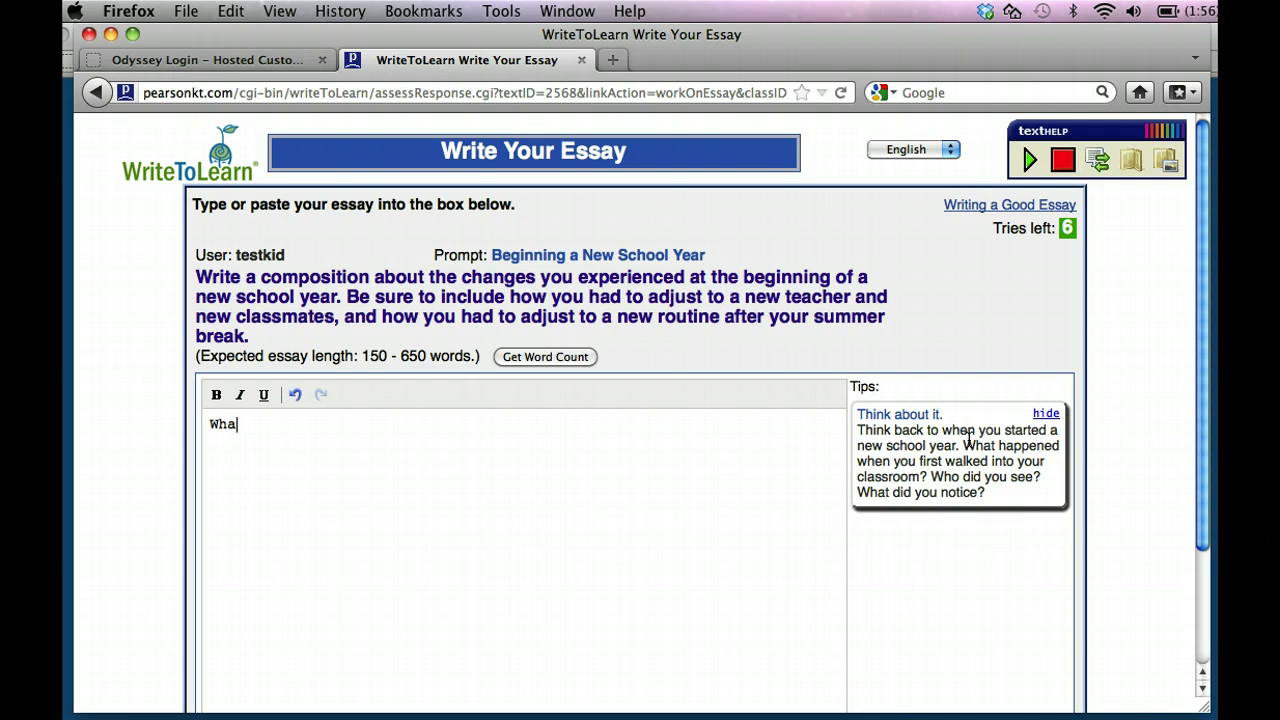
key(BackSpace)
text(en I began a new )
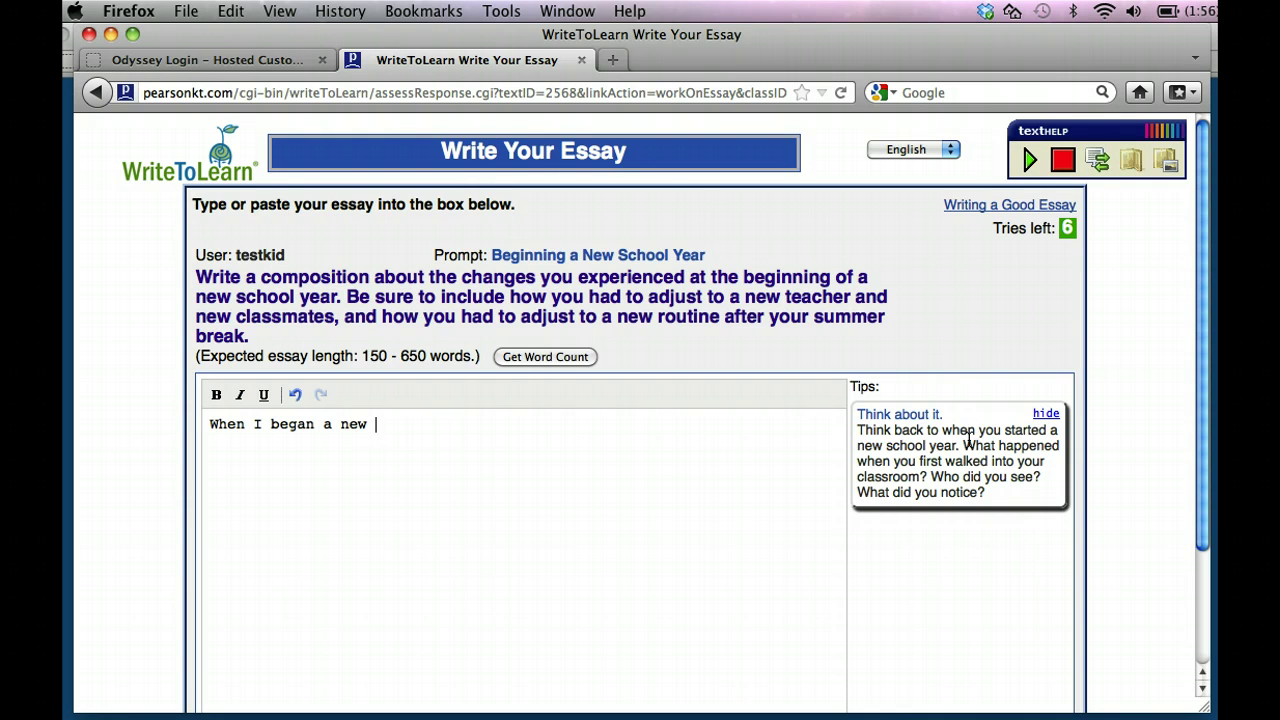
text(school I felt very ner)
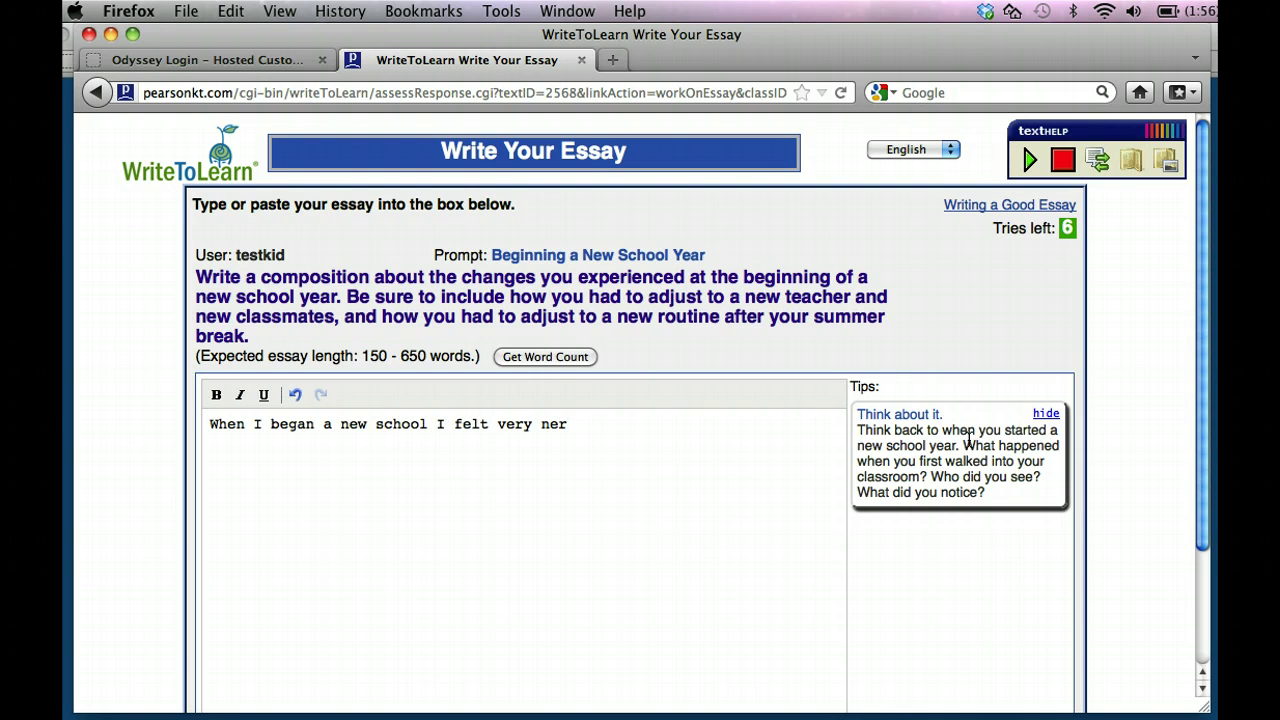
text(vous.  When I walked inot)
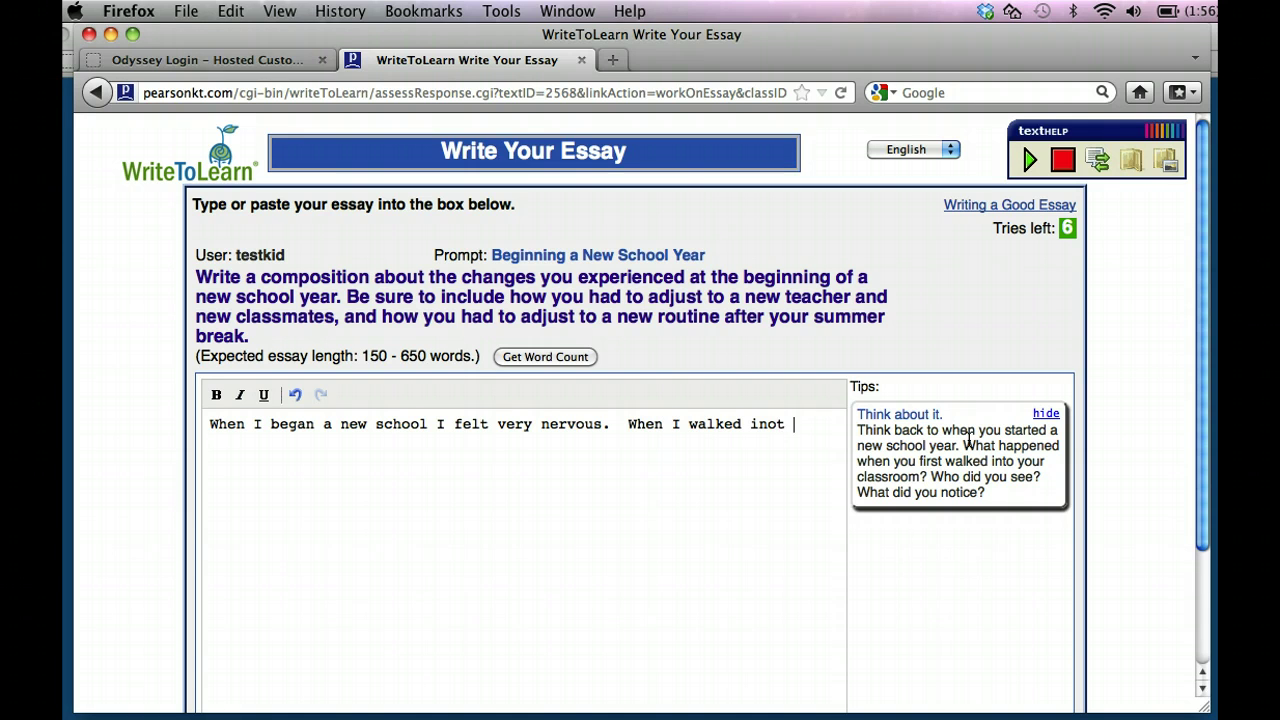
key(BackSpace)
key(BackSpace)
key(BackSpace)
text(to the room everything)
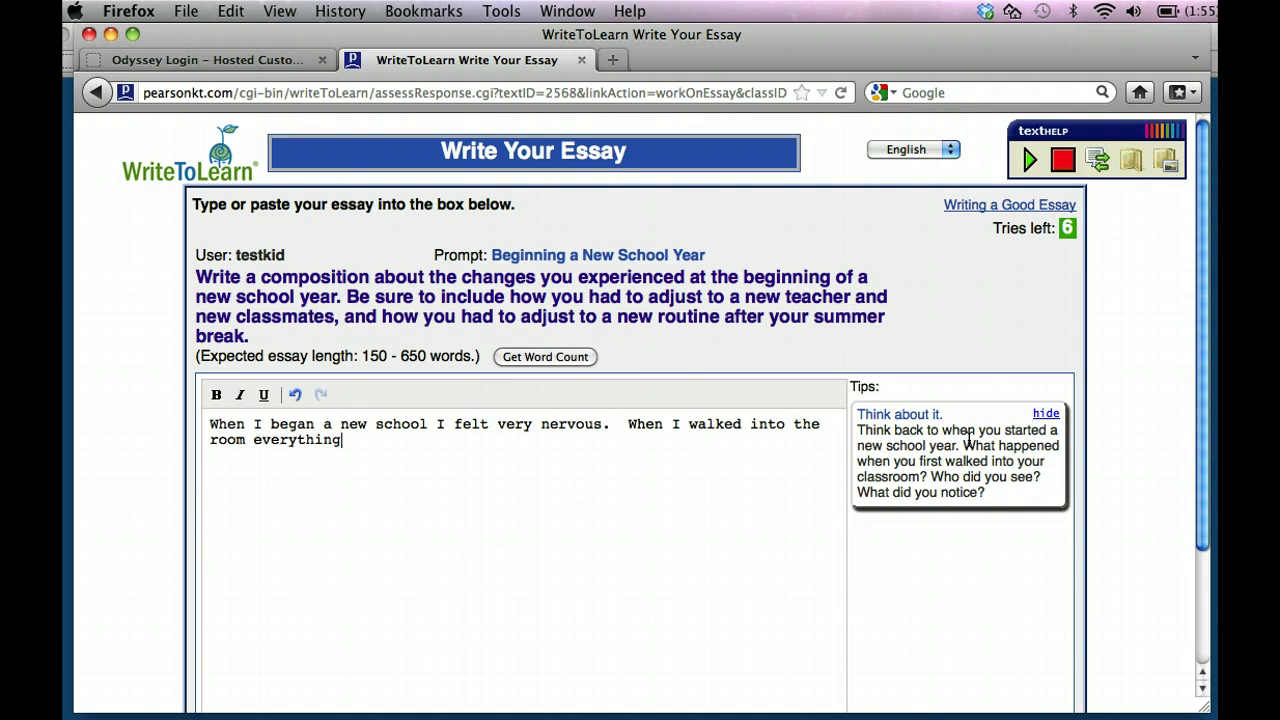
text( was unfamli)
key(BackSpace)
key(BackSpace)
text(iliar and I was )
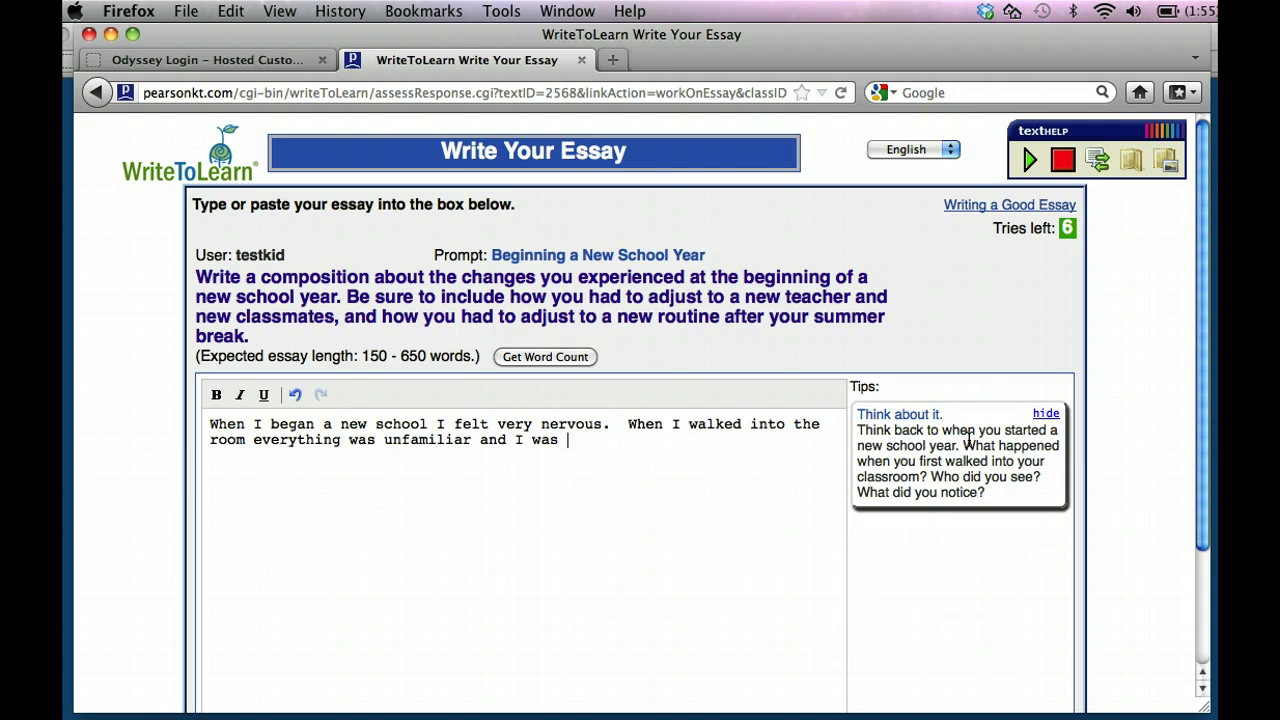
text(very scared.  I made friends)
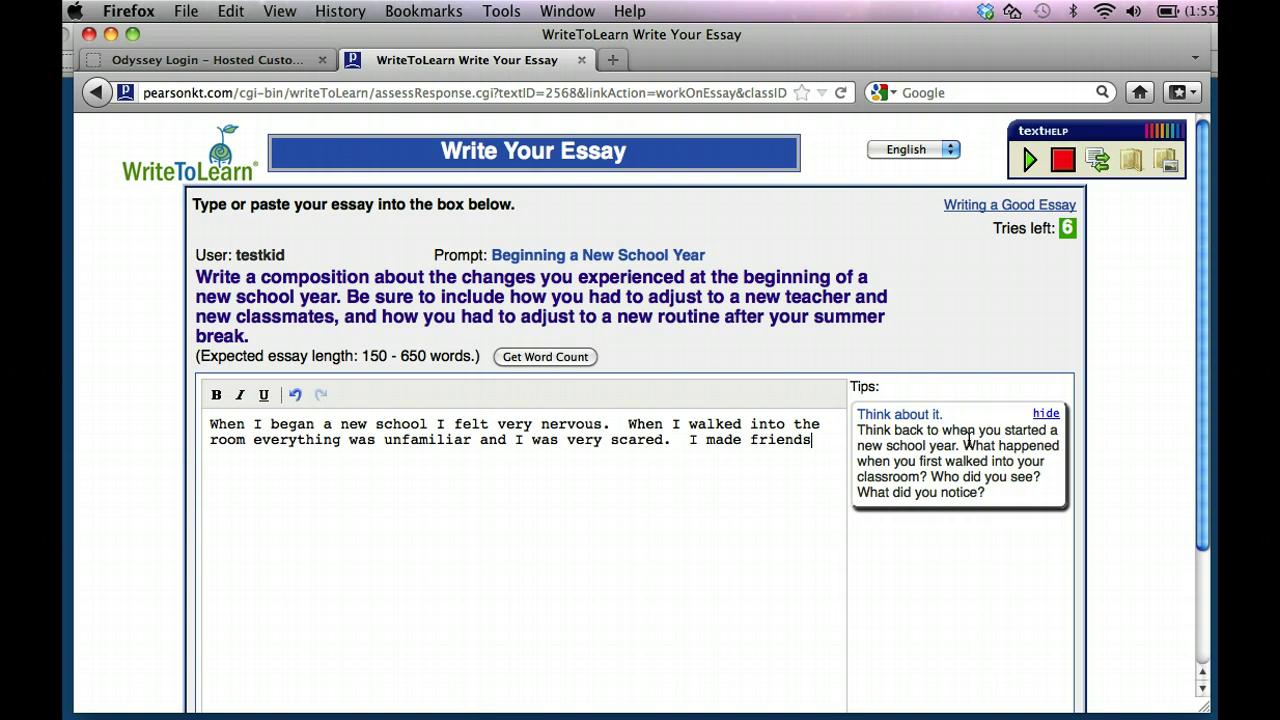
text( and then I le)
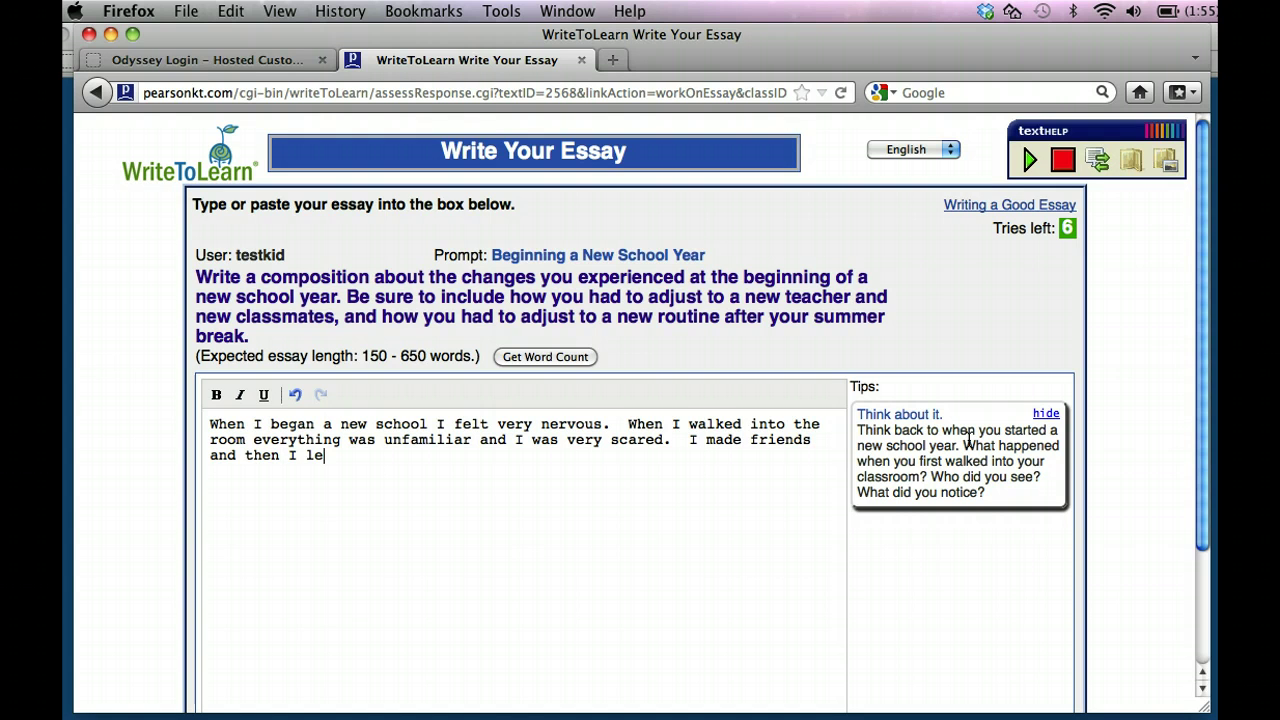
text(arned how to mu)
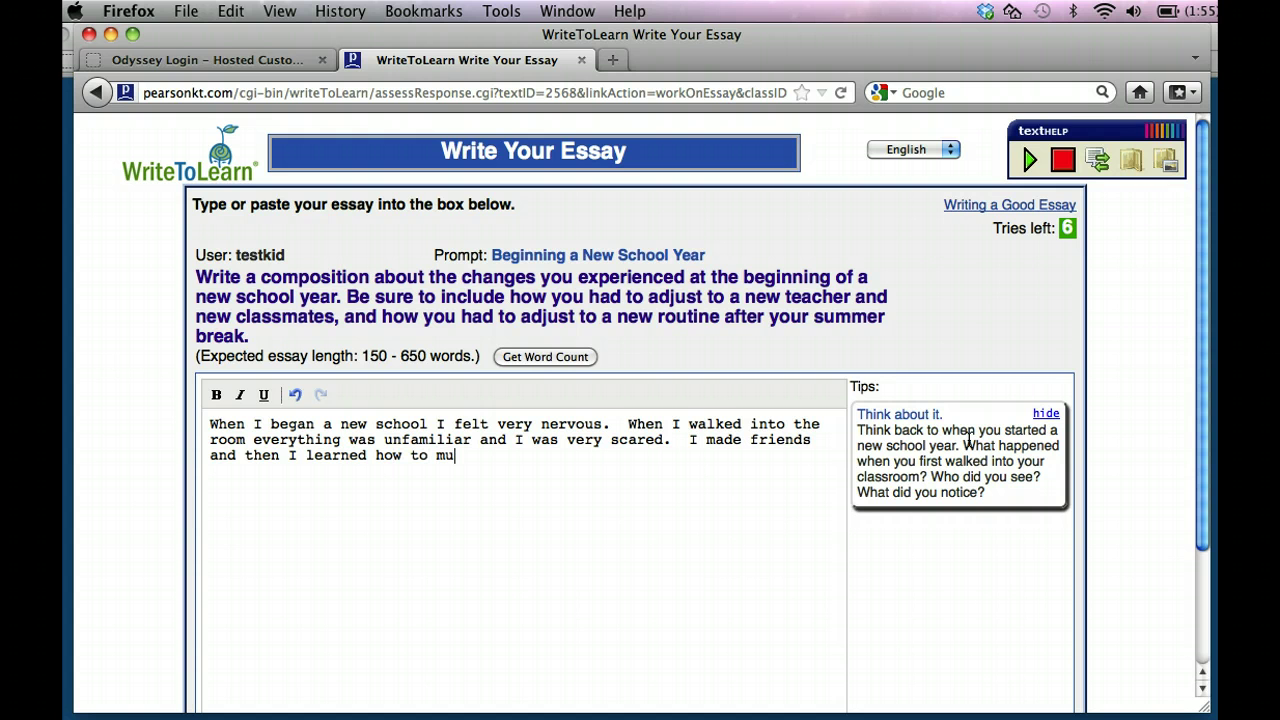
text(ltiply and divde)
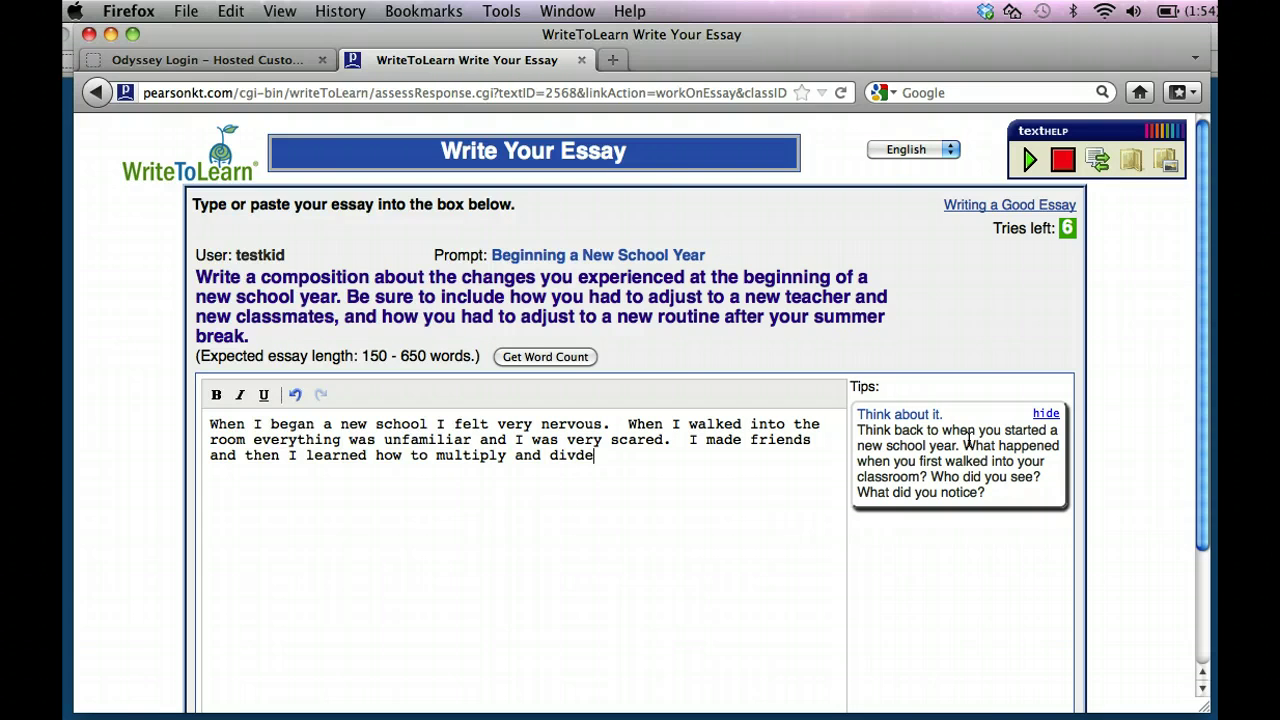
text(.)
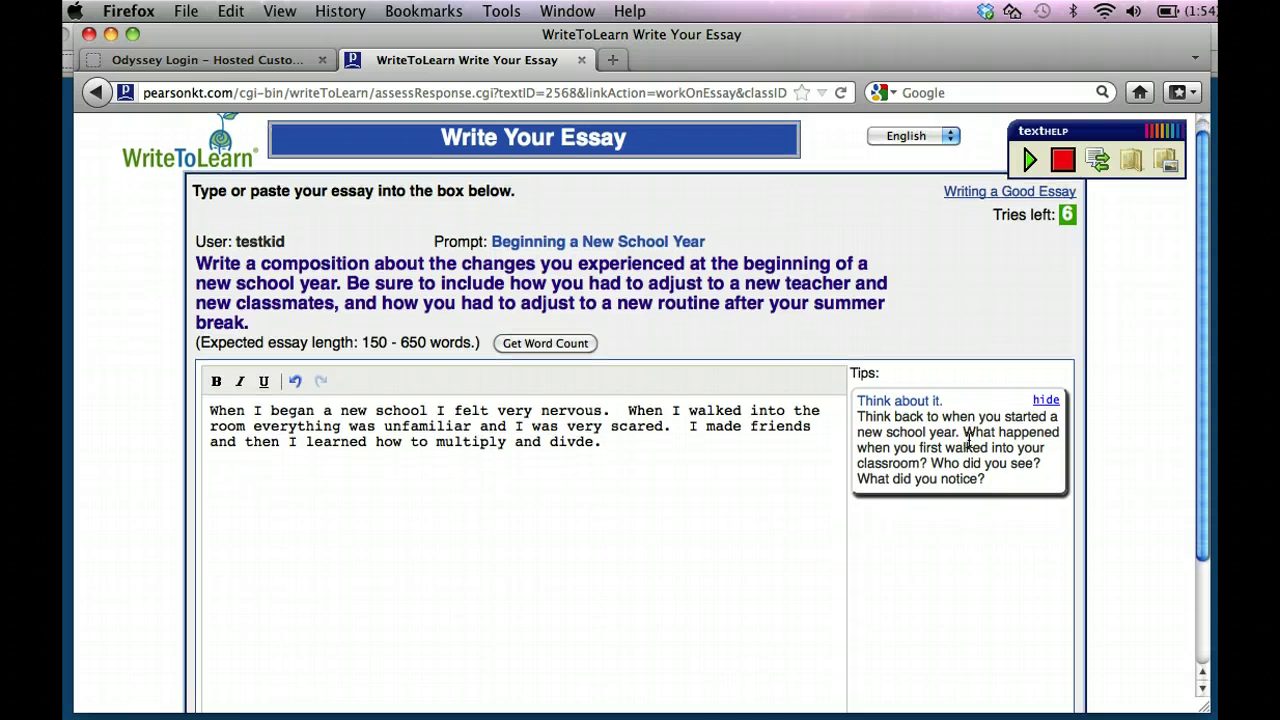
scroll(968, 441, down, 3)
scroll(968, 441, down, 2)
key(Return)
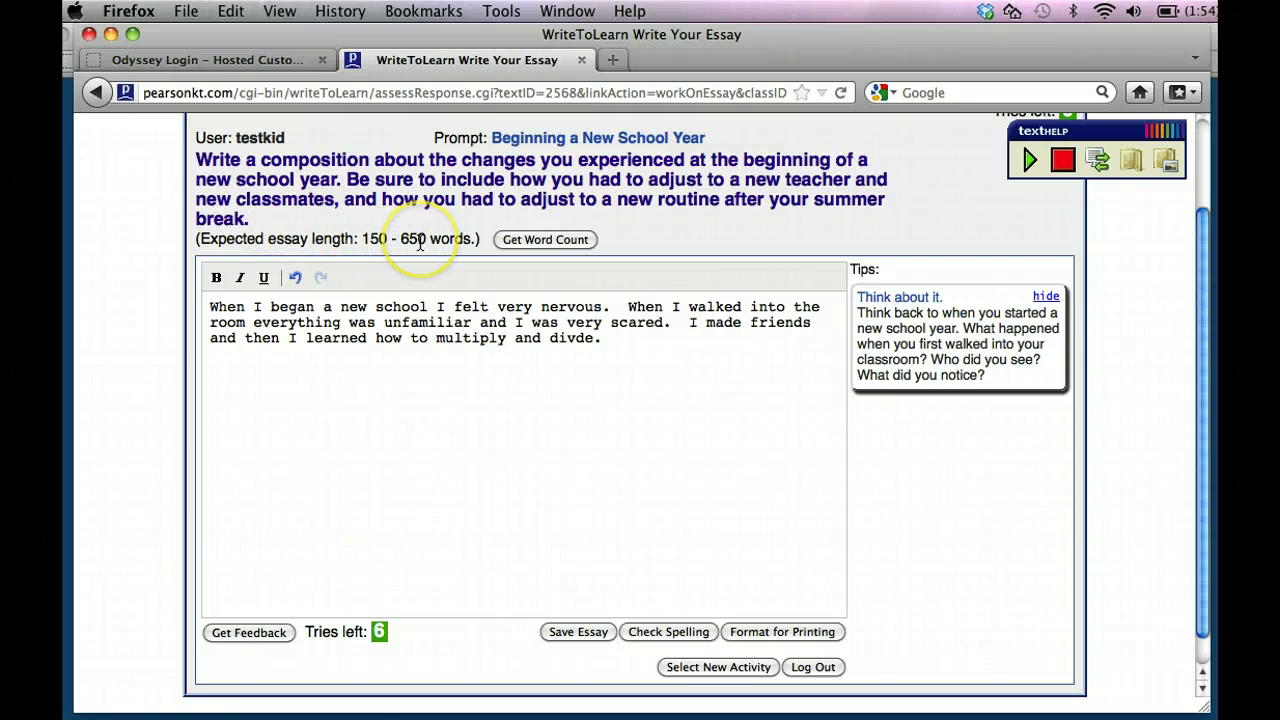
click(545, 240)
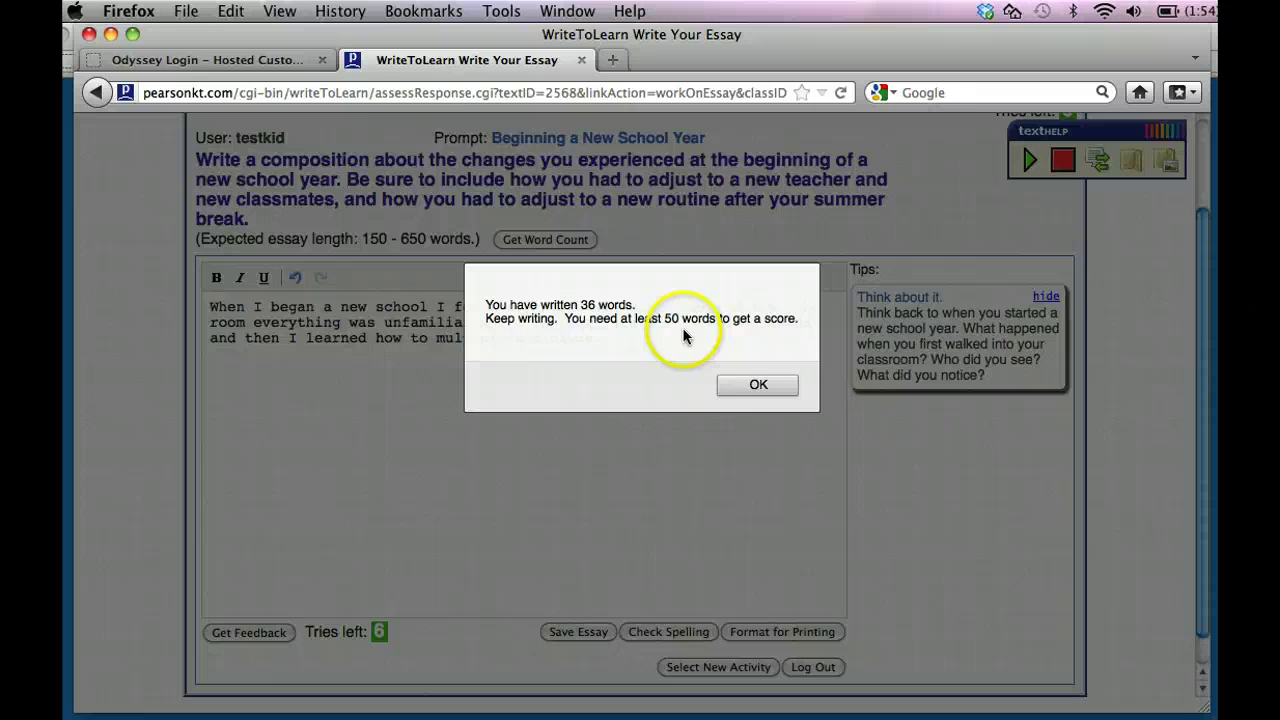
click(748, 385)
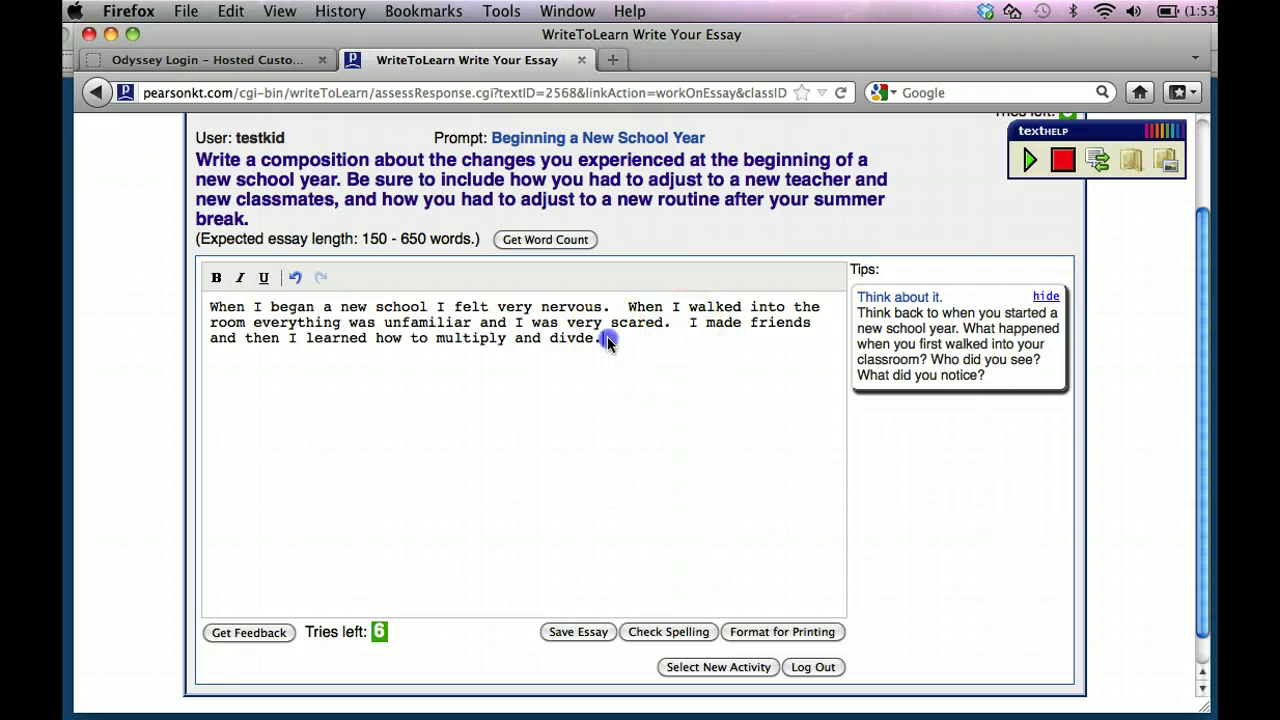
Append sentences about friends Molly and Joe, recess, lunch time, and sharing secrets.
click(607, 340)
text(My friends names )
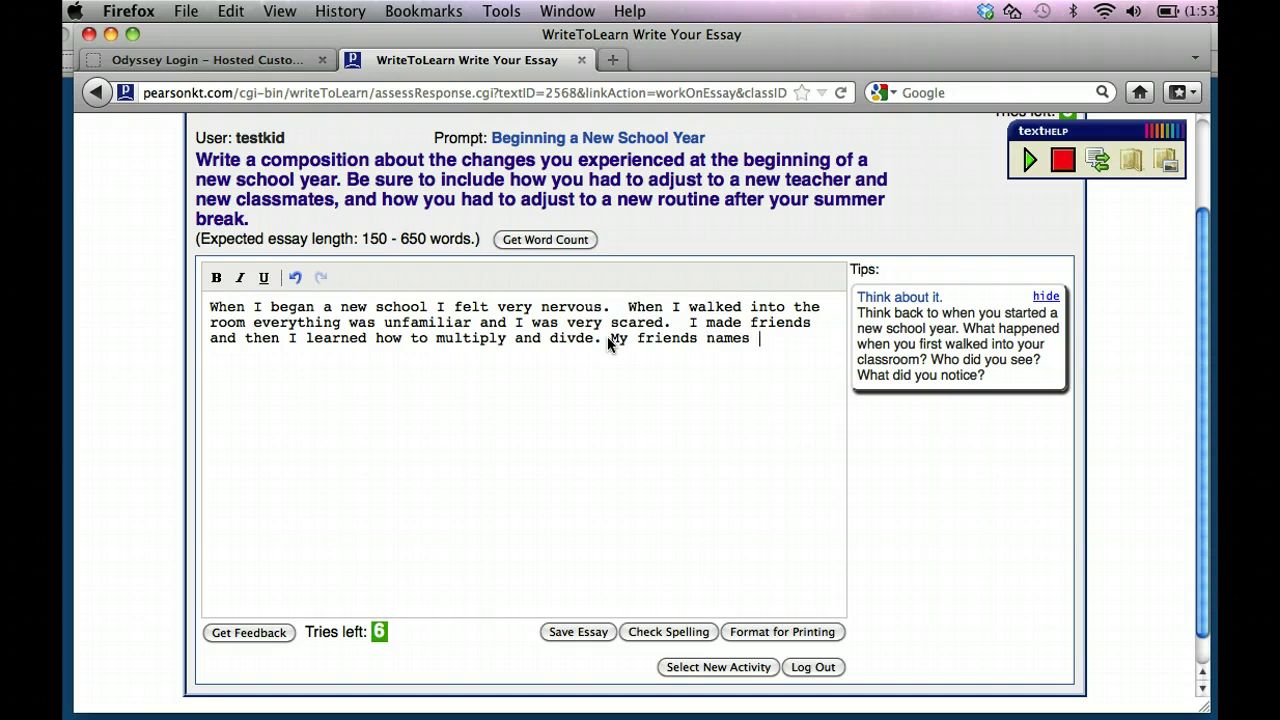
text(are Molly and Joe.  W)
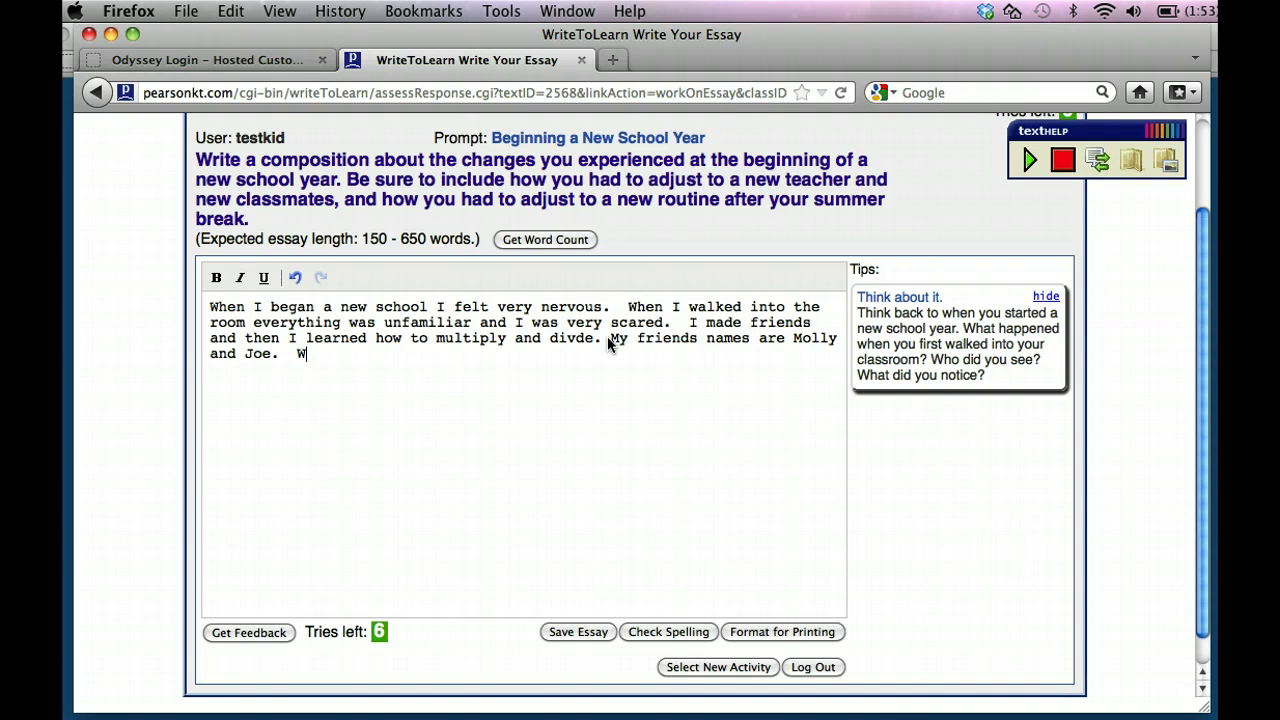
text(e like to play outside)
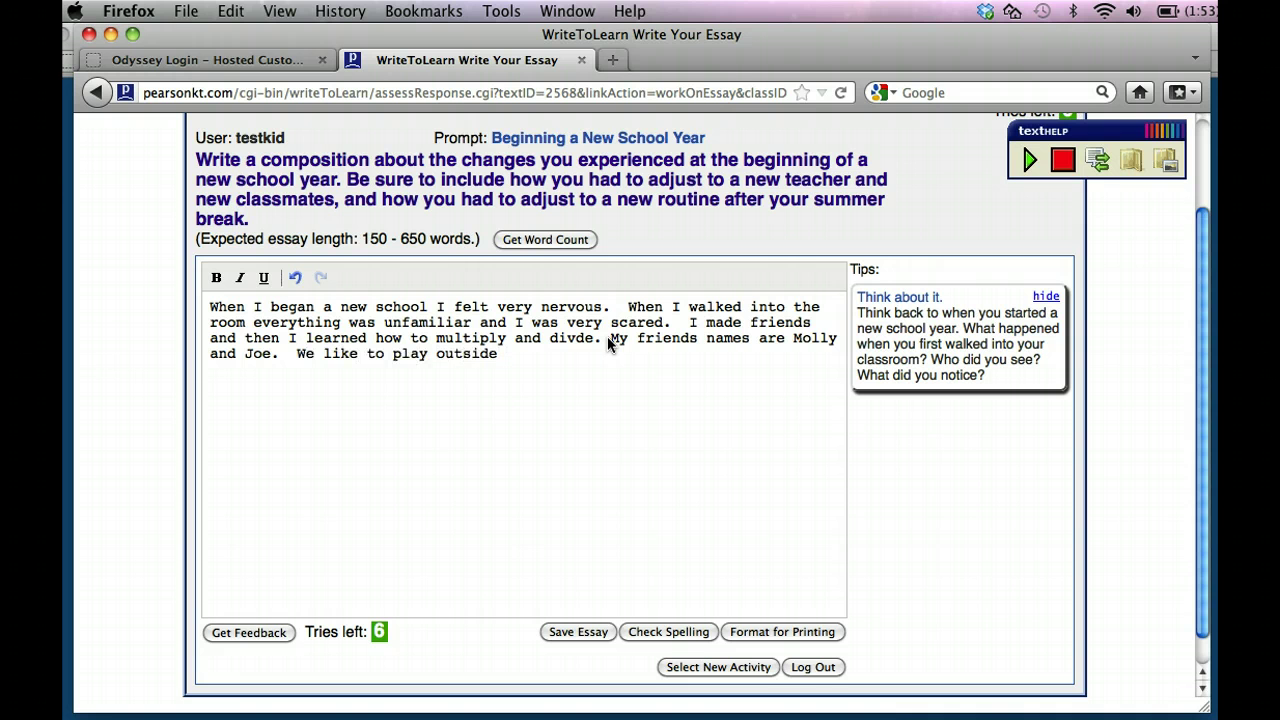
text( for rec)
text(ess.  We sit together fo)
text(r)
key(BackSpace)
key(BackSpace)
key(BackSpace)
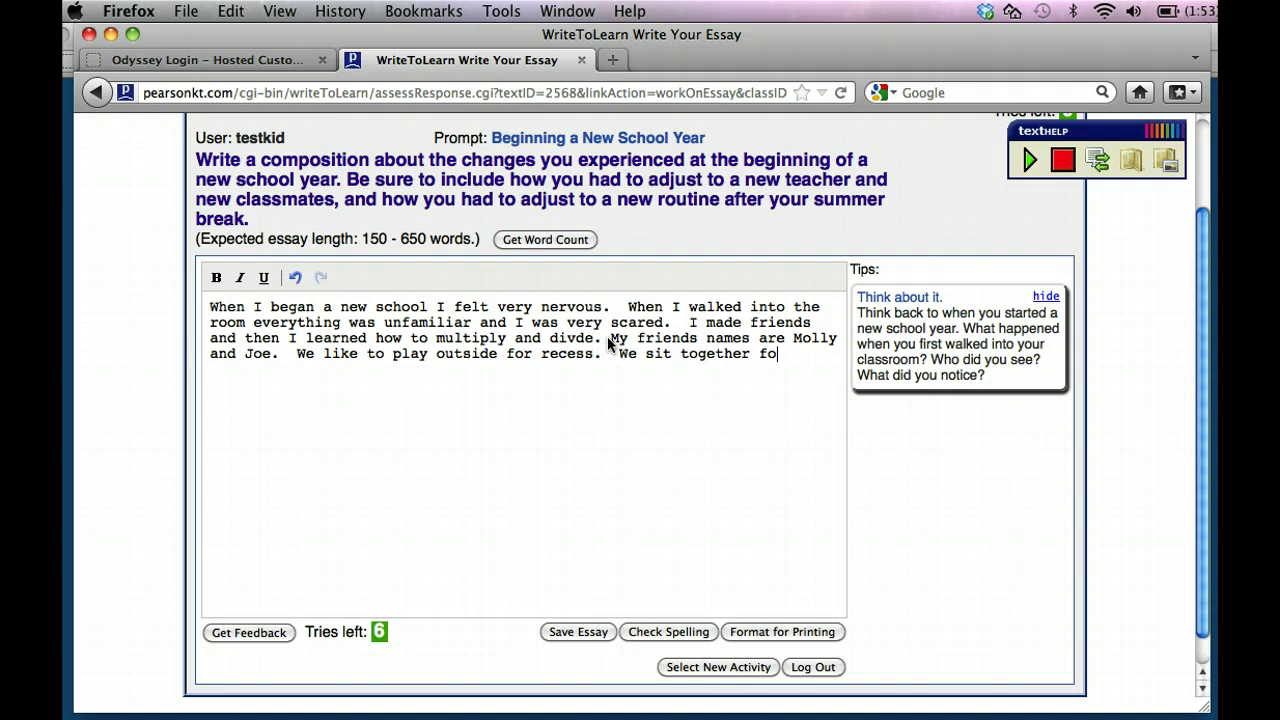
text(during lunch time.  )
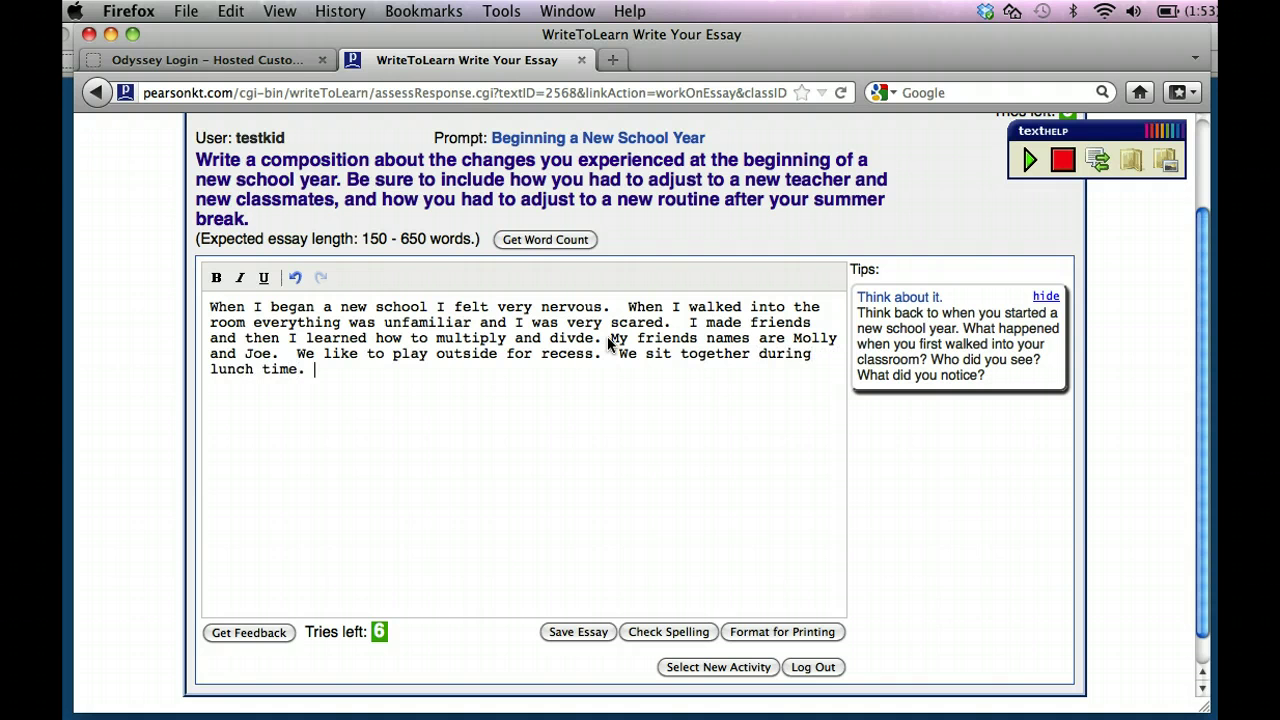
text(I tell them all my se)
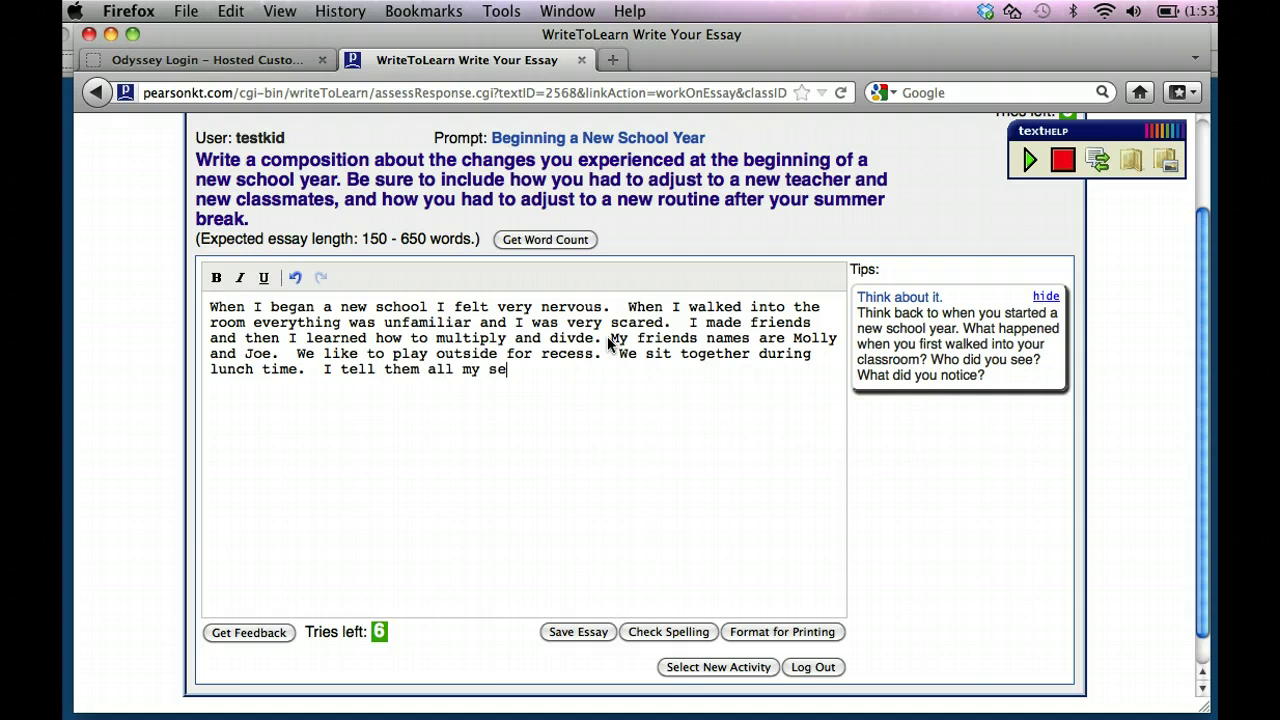
text(crets.)
Confirm the essay's 62-word count and submit it with Get Feedback.
click(541, 241)
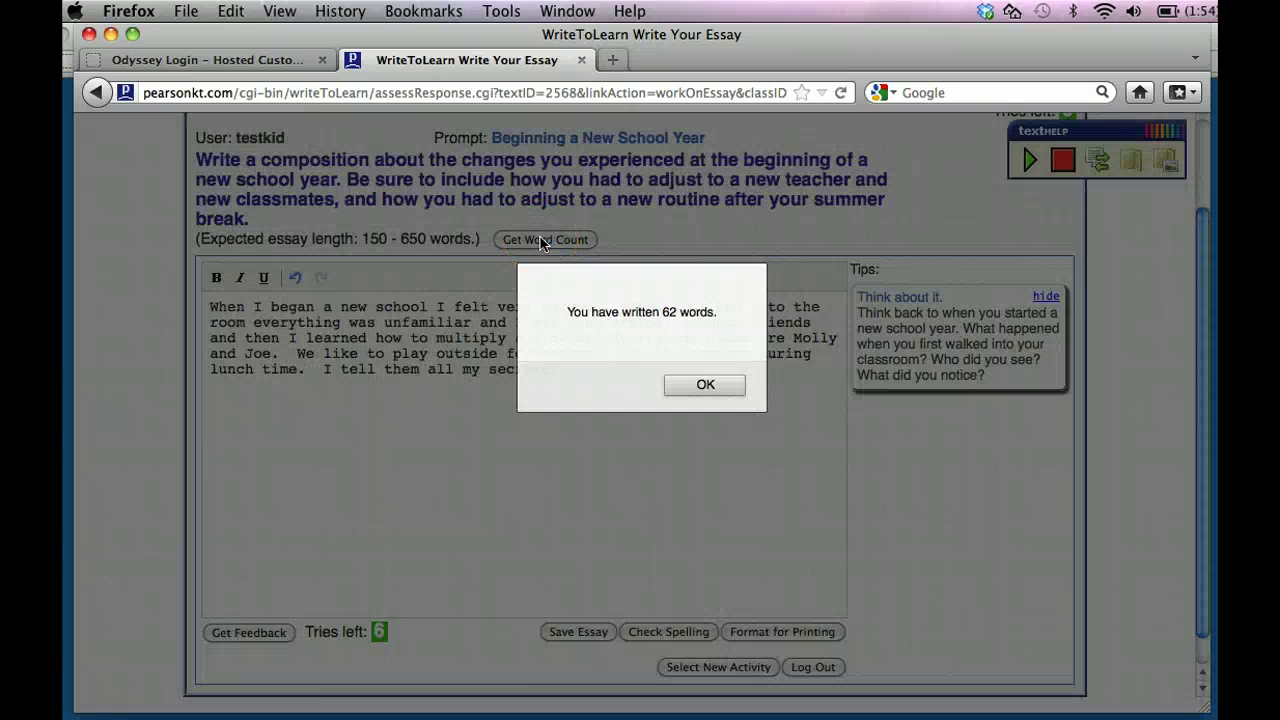
click(719, 382)
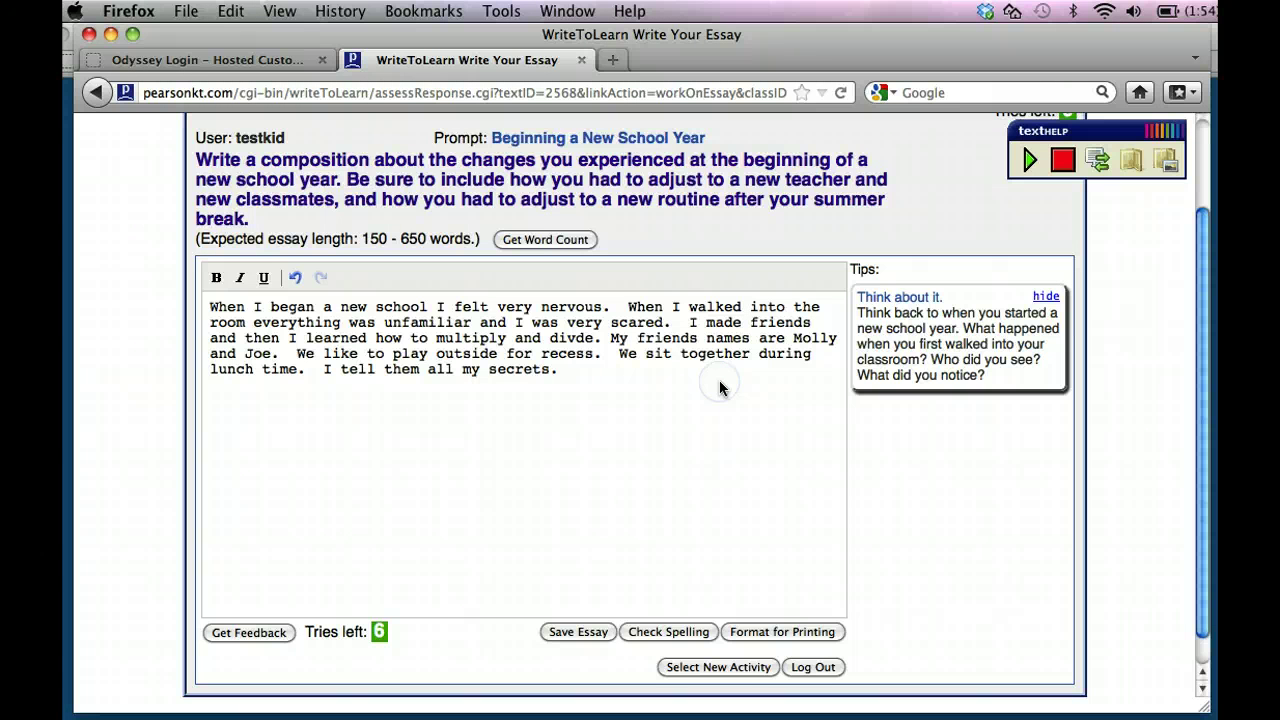
click(266, 634)
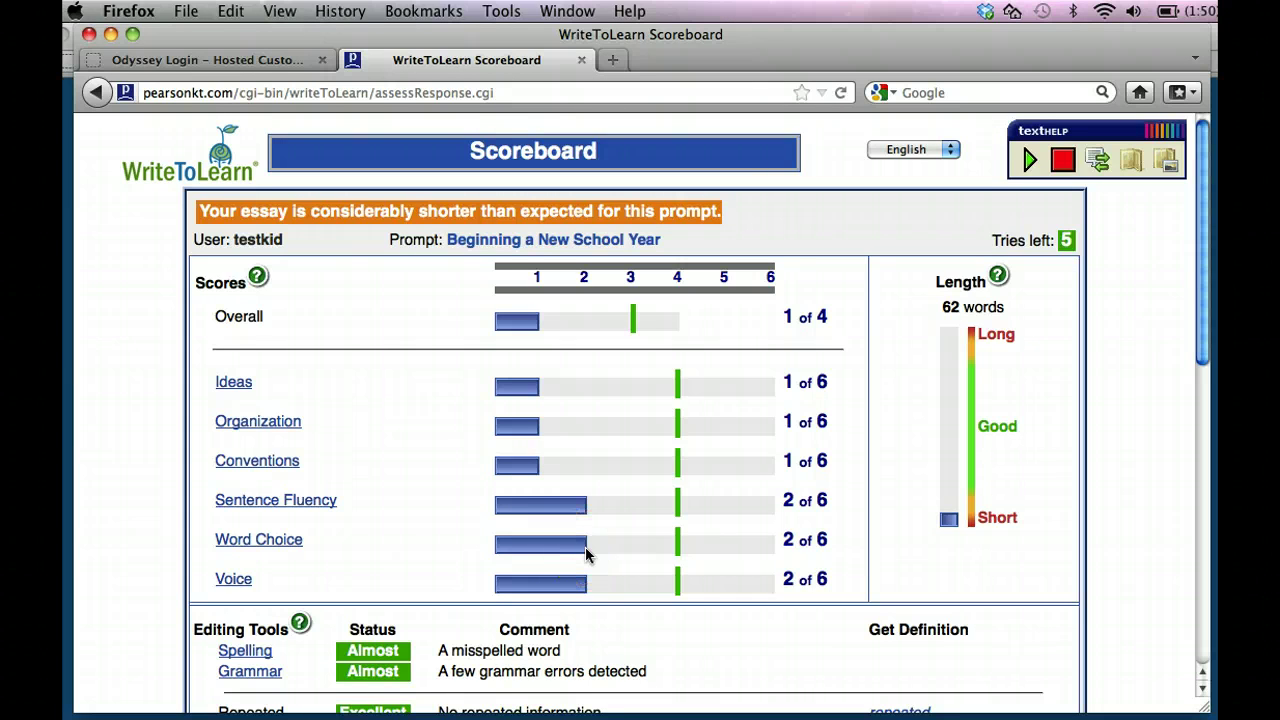
Review the Scoreboard feedback and open Spell Check to fix the misspelled 'divde'.
scroll(575, 590, down, 3)
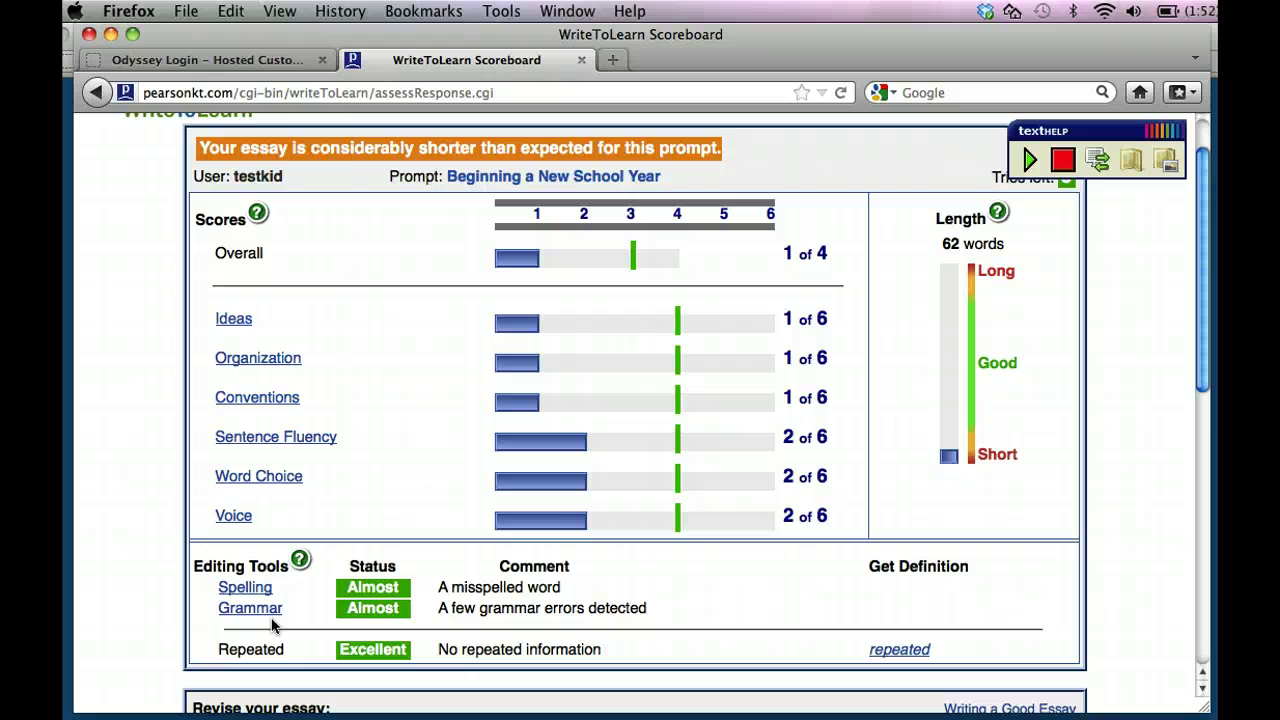
scroll(336, 650, down, 2)
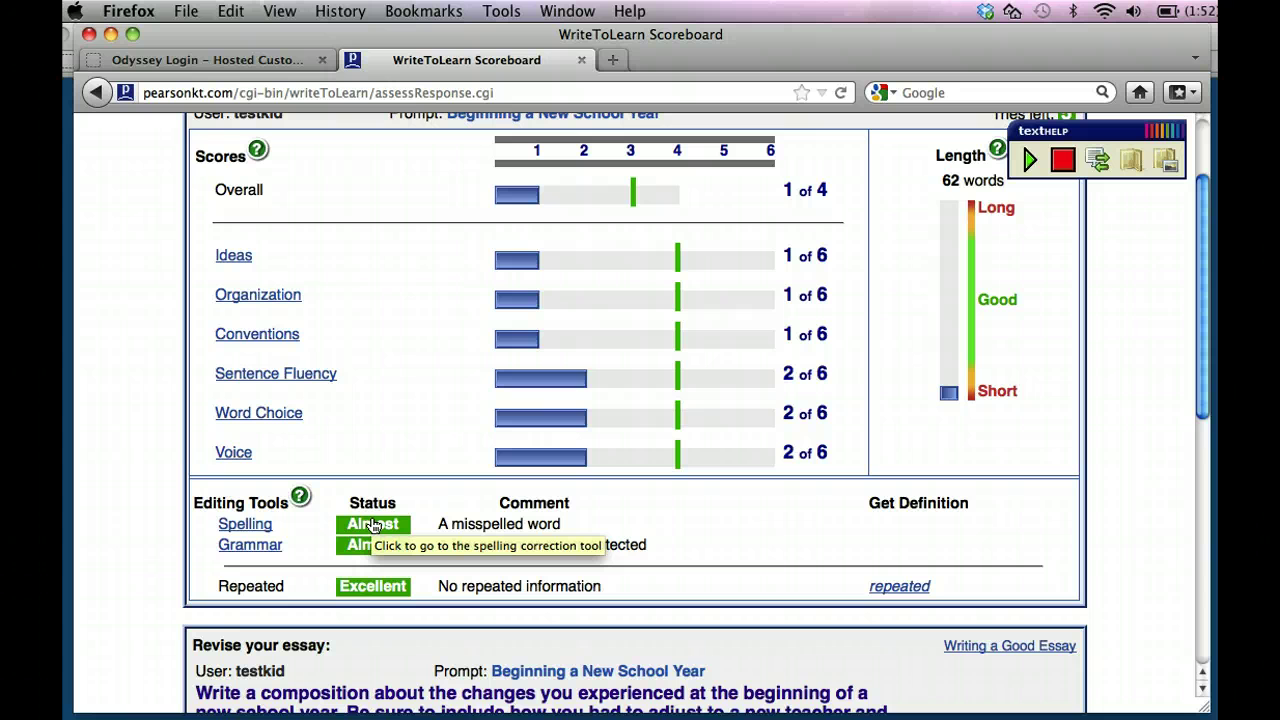
click(372, 525)
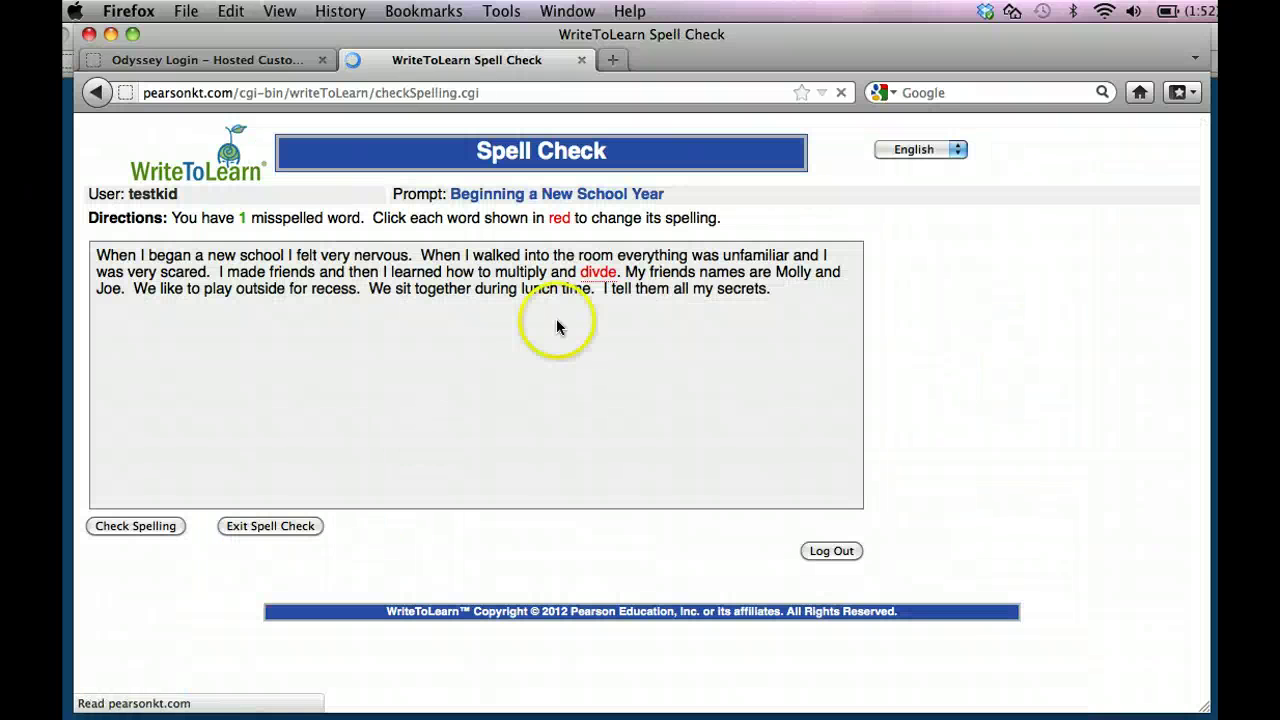
Replace the misspelling 'divde' with the suggestion 'divide' and exit spell check.
click(600, 280)
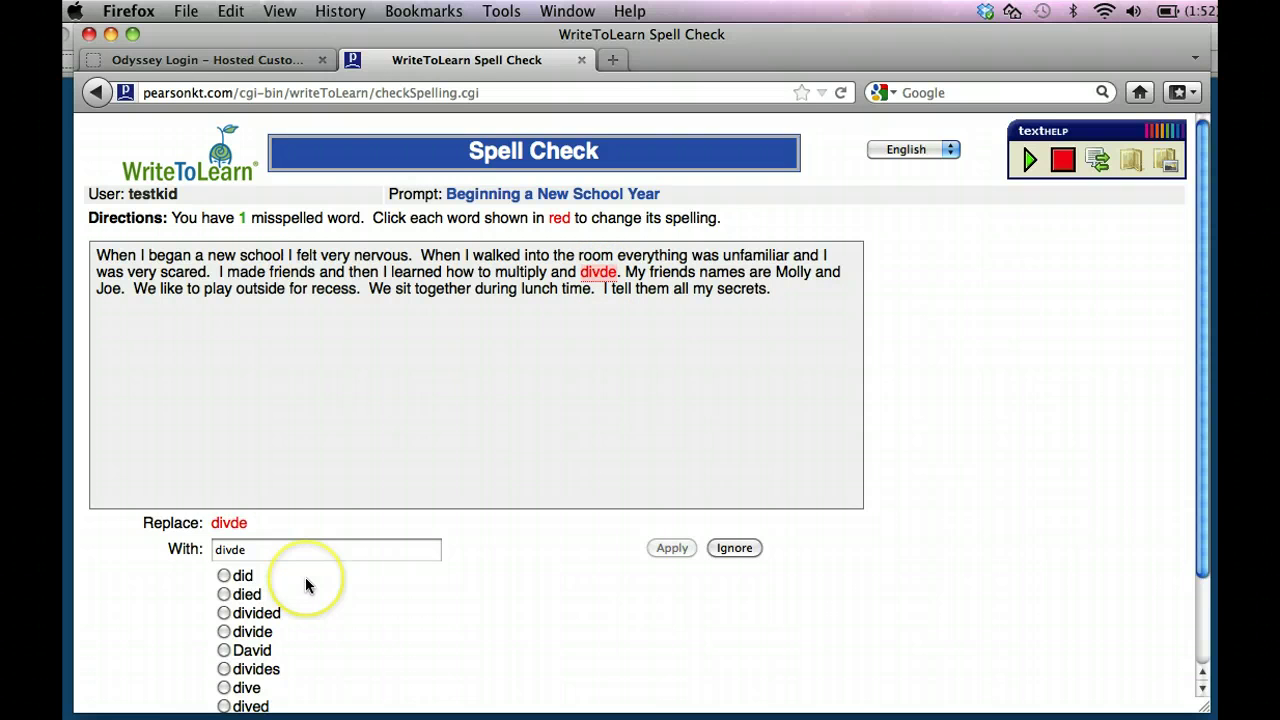
scroll(306, 585, down, 2)
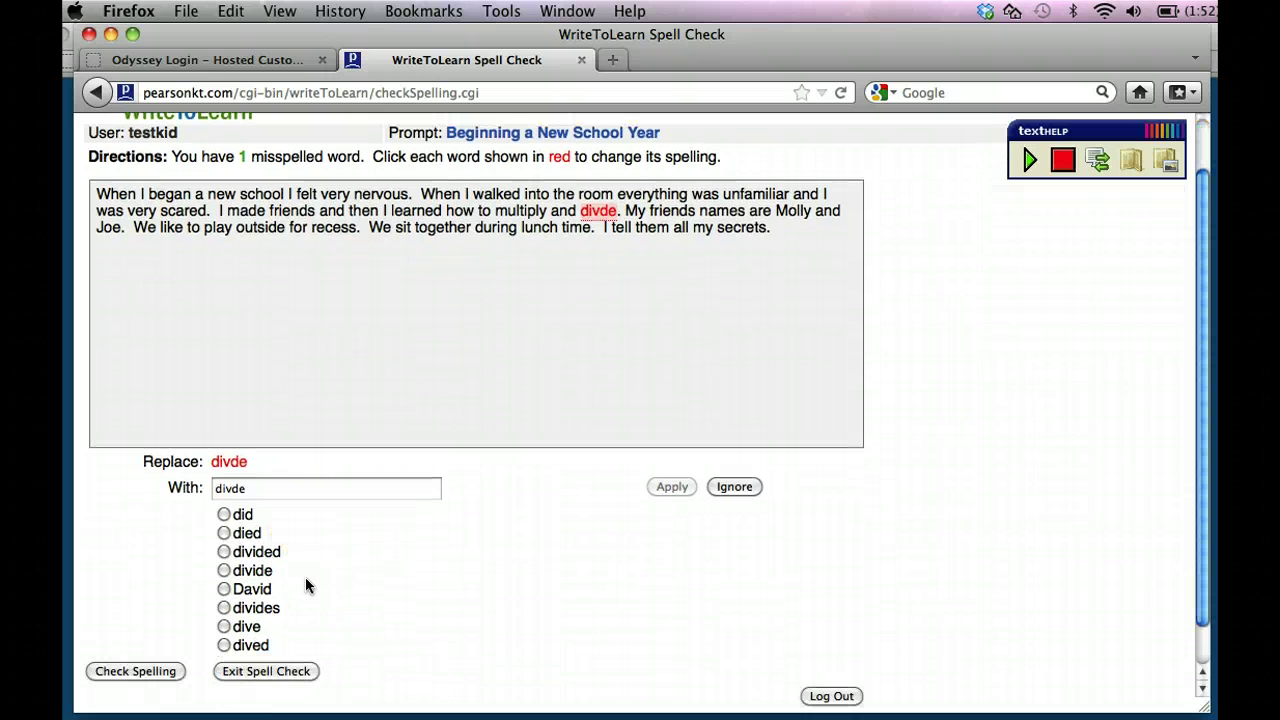
click(223, 570)
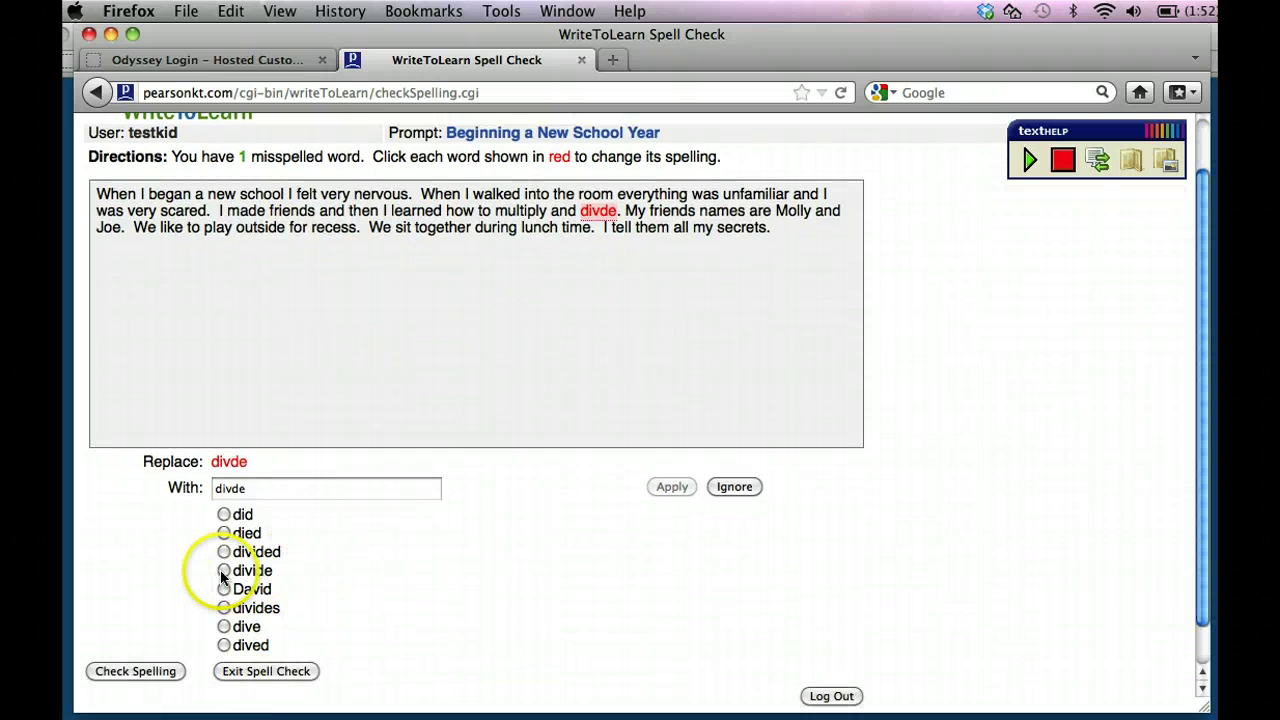
click(255, 672)
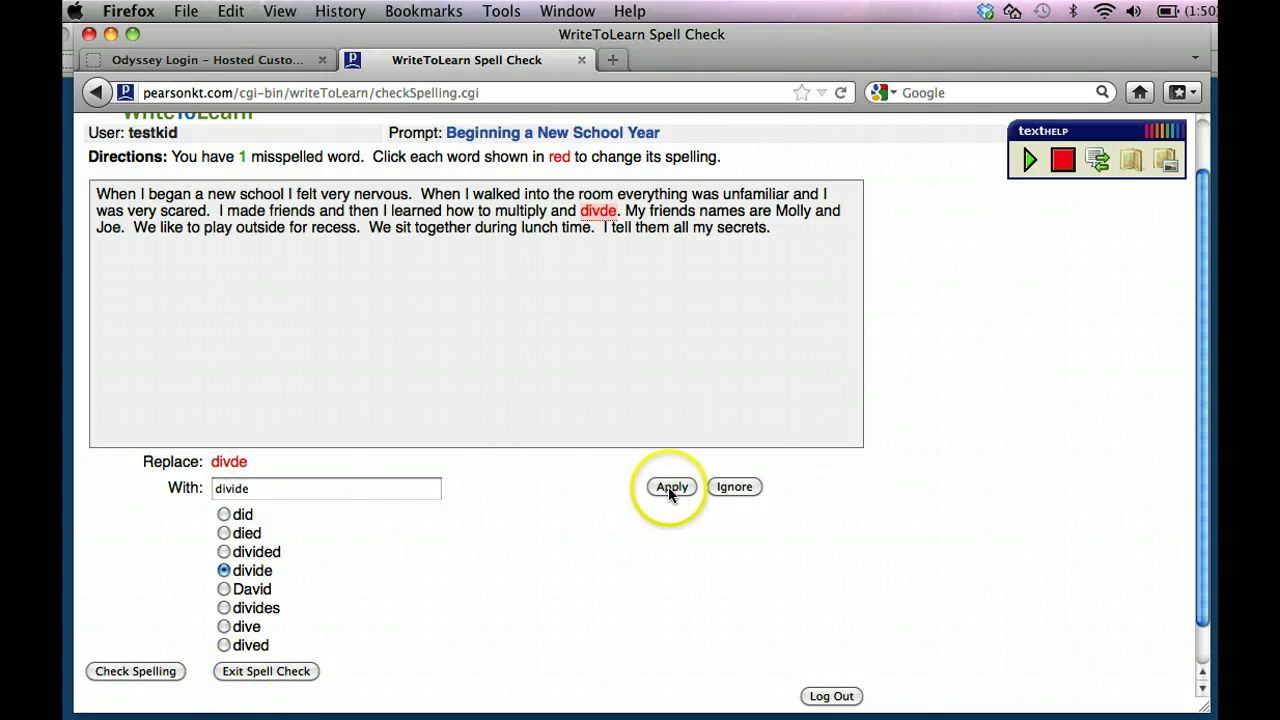
click(670, 486)
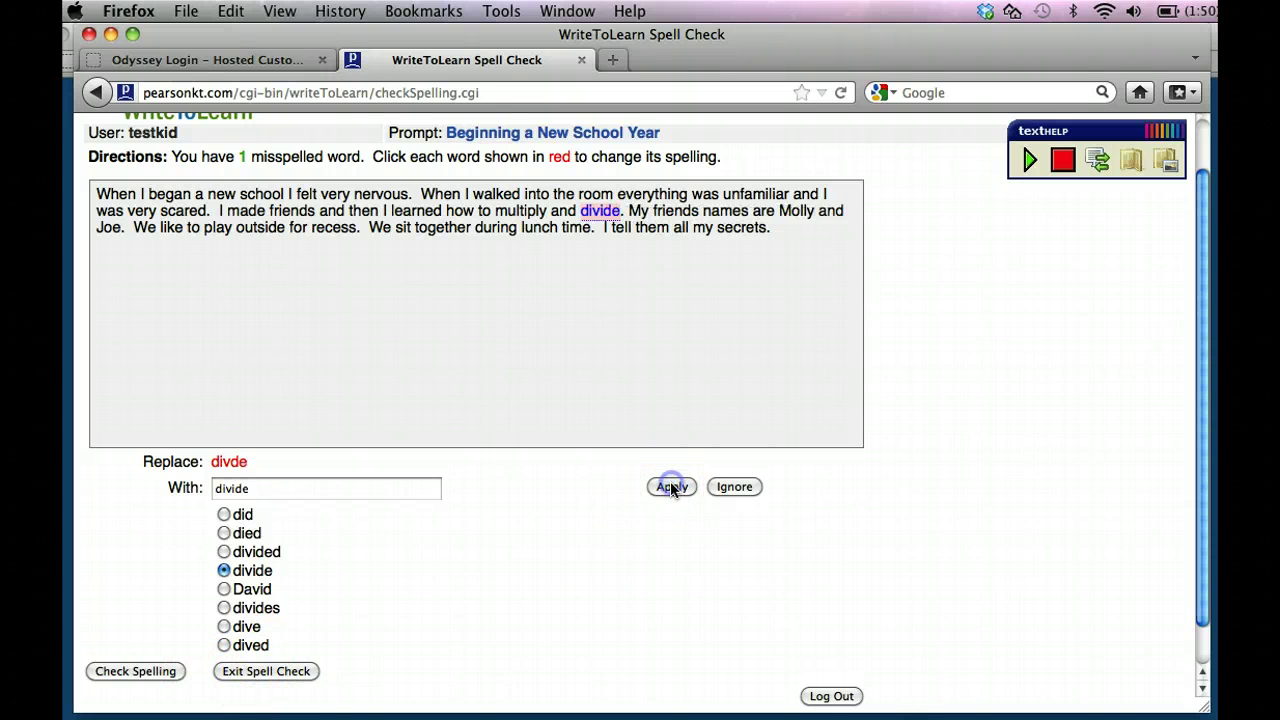
click(257, 673)
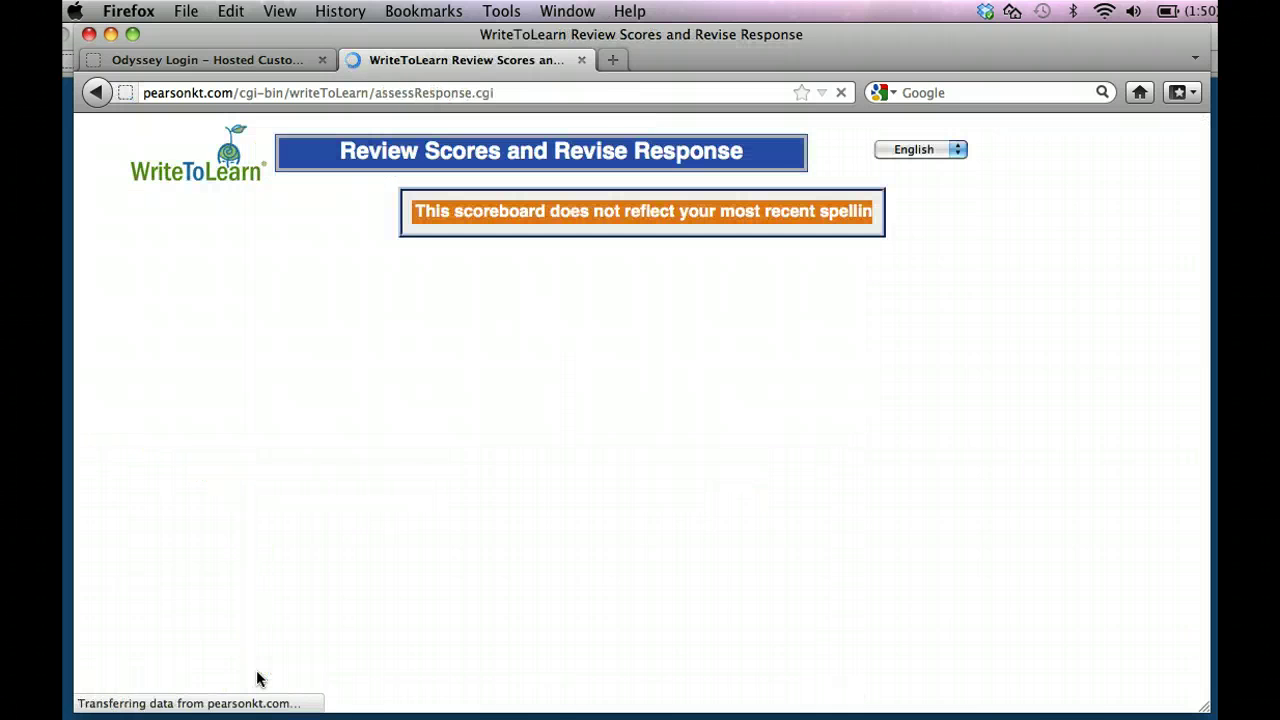
In grammar check, add a comma so the sentence reads 'friends, and then'.
click(263, 641)
scroll(268, 618, down, 1)
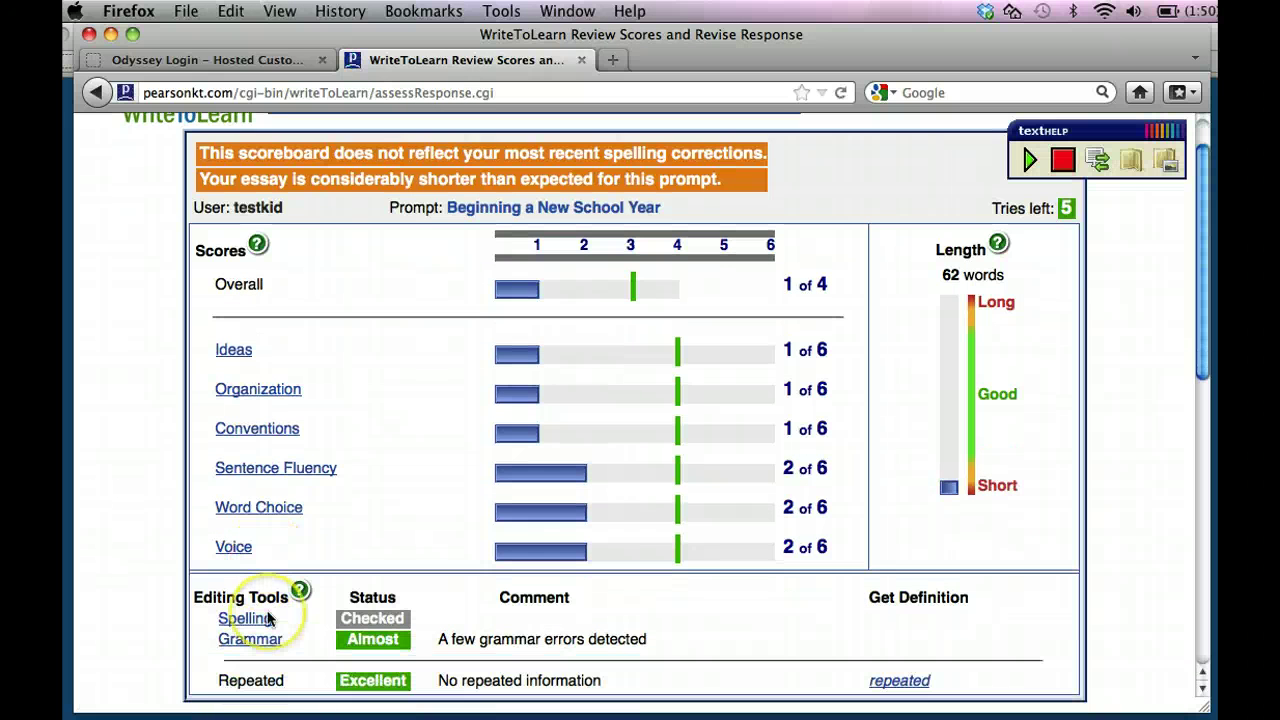
scroll(268, 618, down, 1)
click(365, 580)
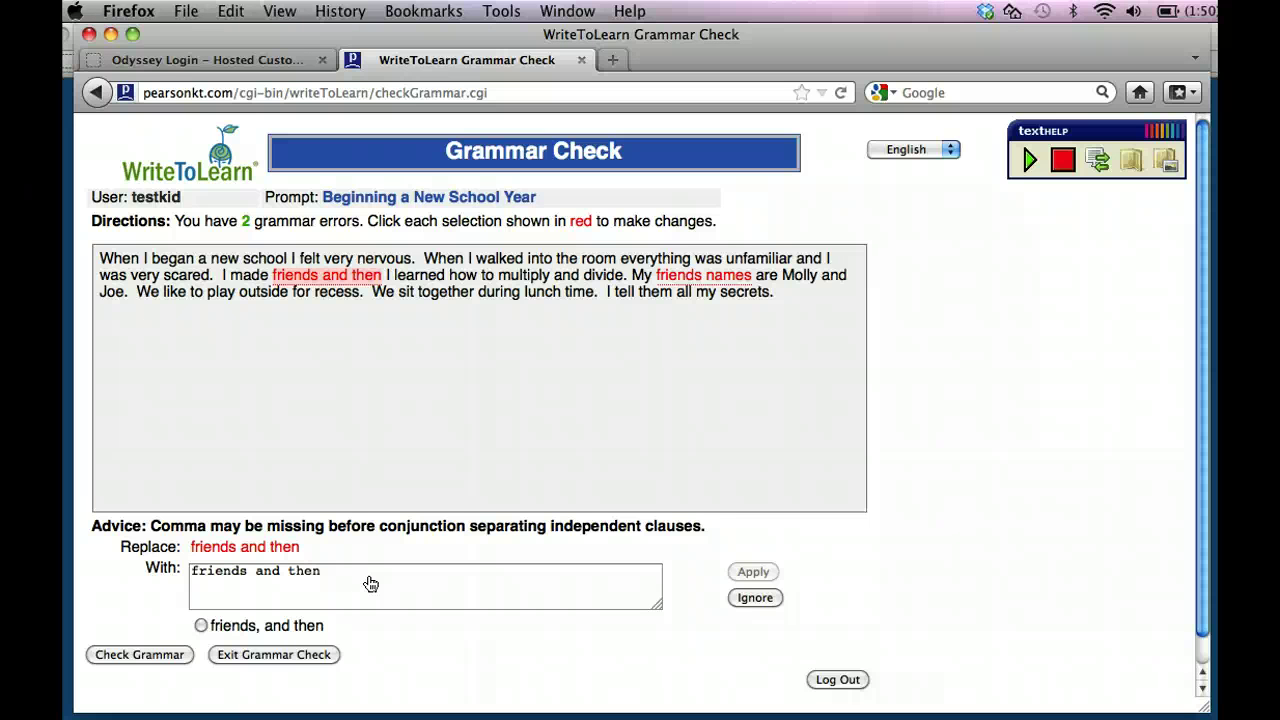
click(248, 571)
text(,)
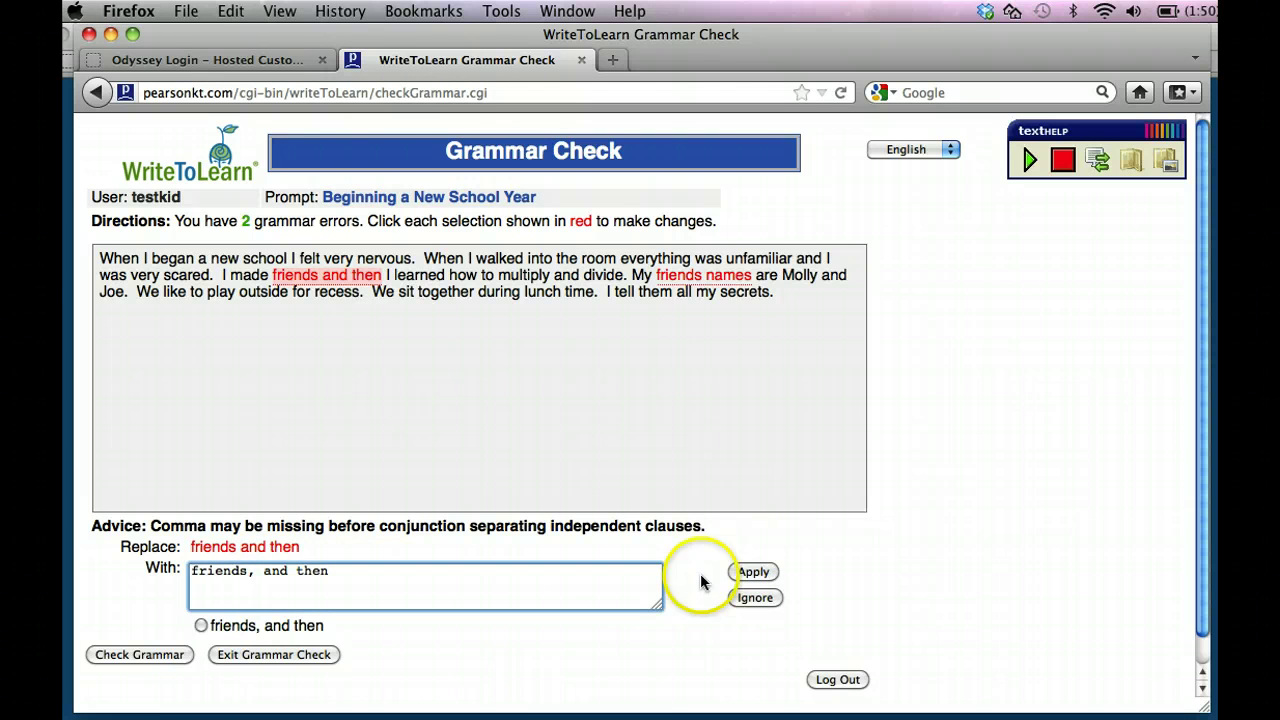
click(764, 578)
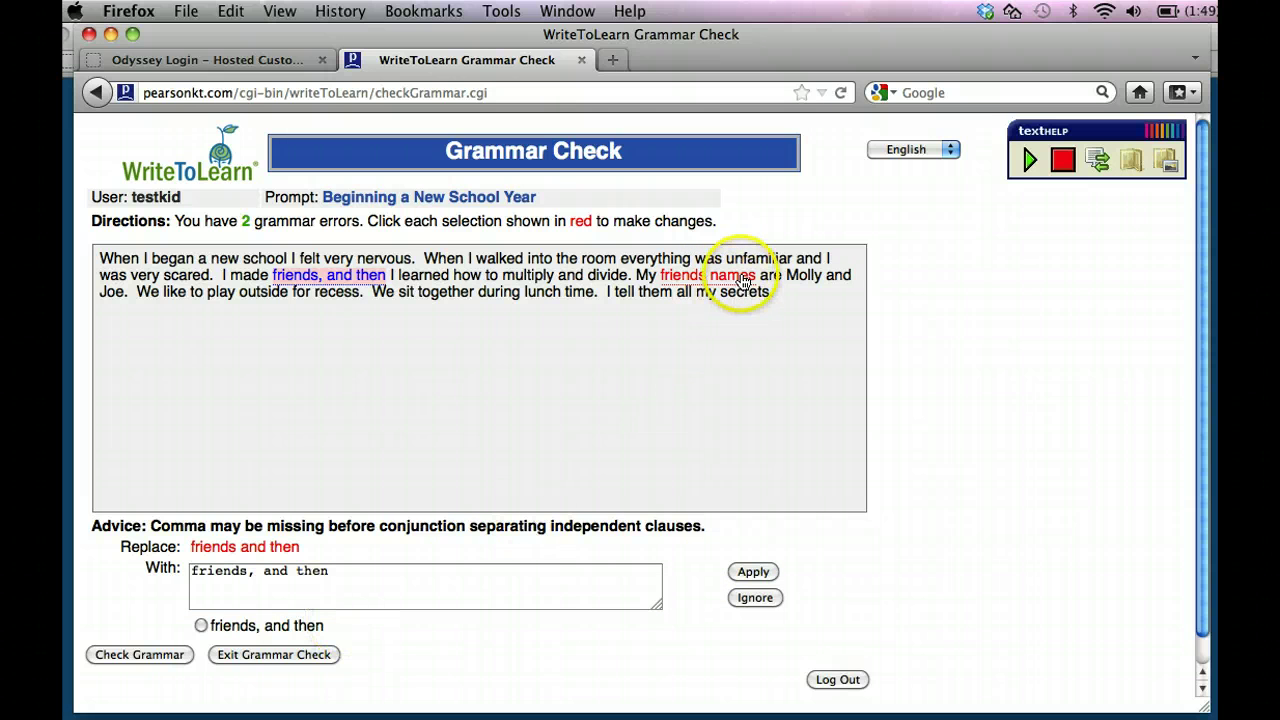
Fix 'friends names' to the possessive 'friends' names' and exit grammar check.
click(740, 277)
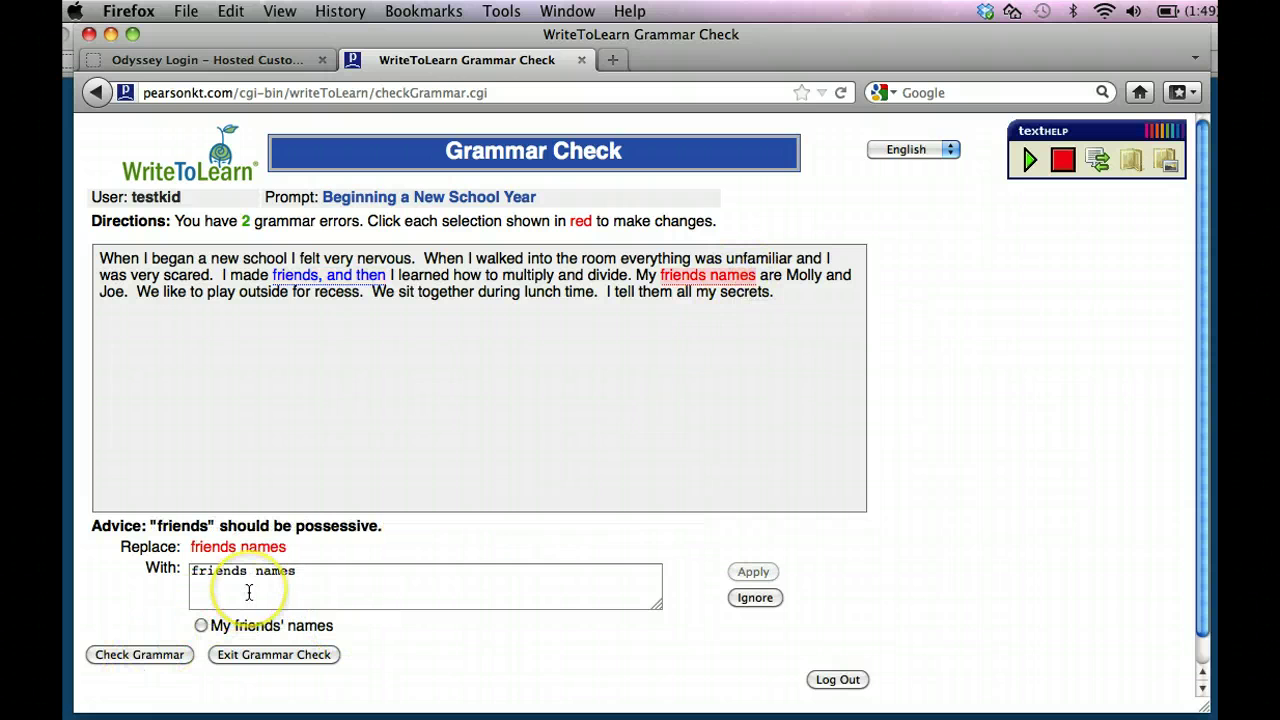
click(248, 573)
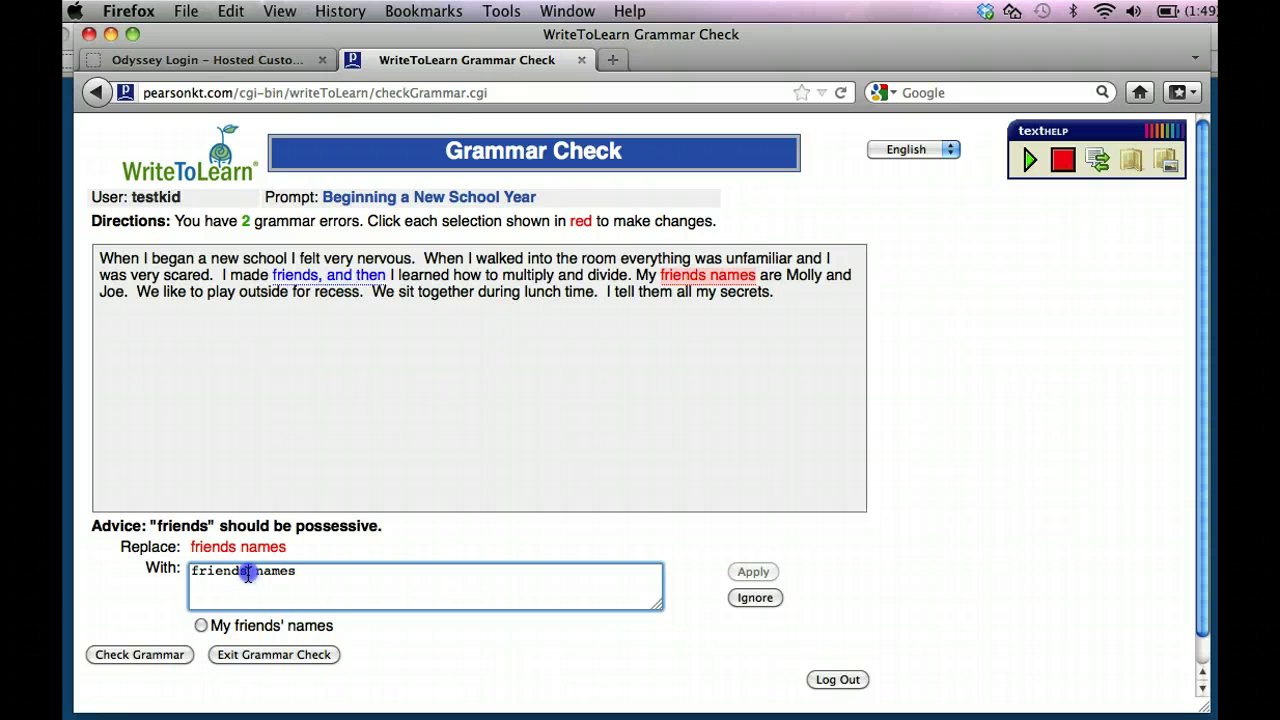
text(')
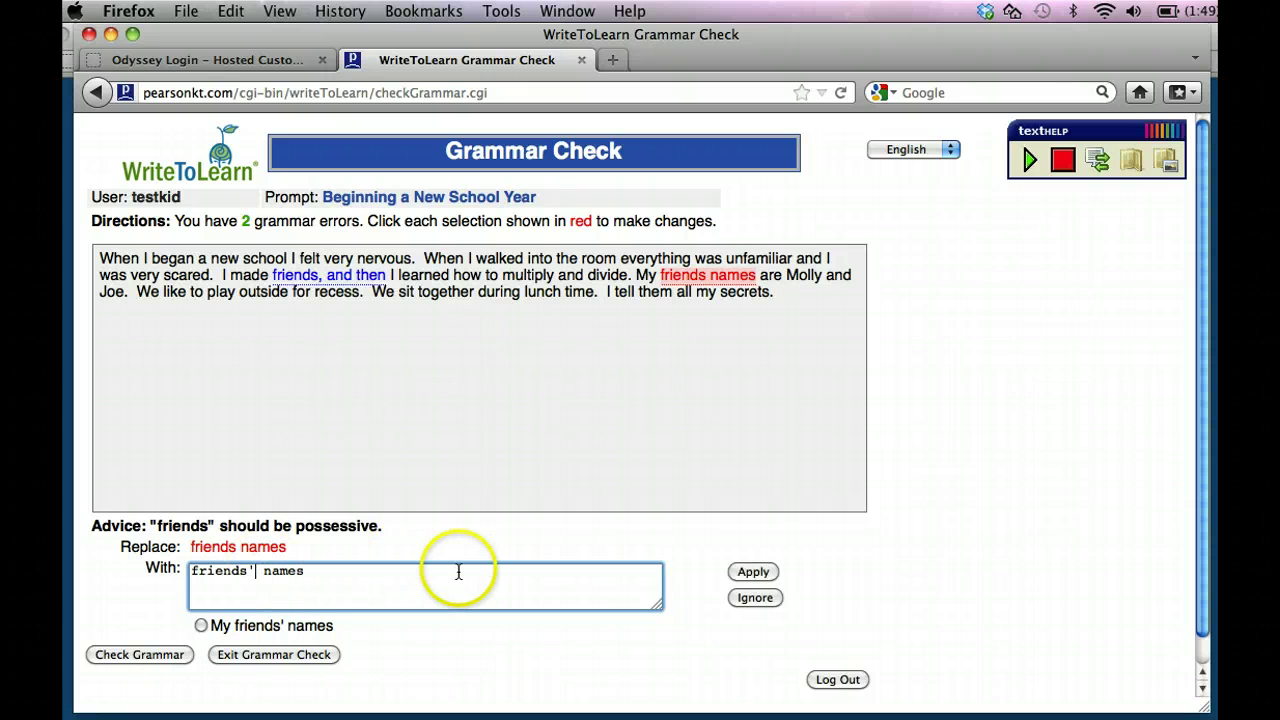
click(772, 571)
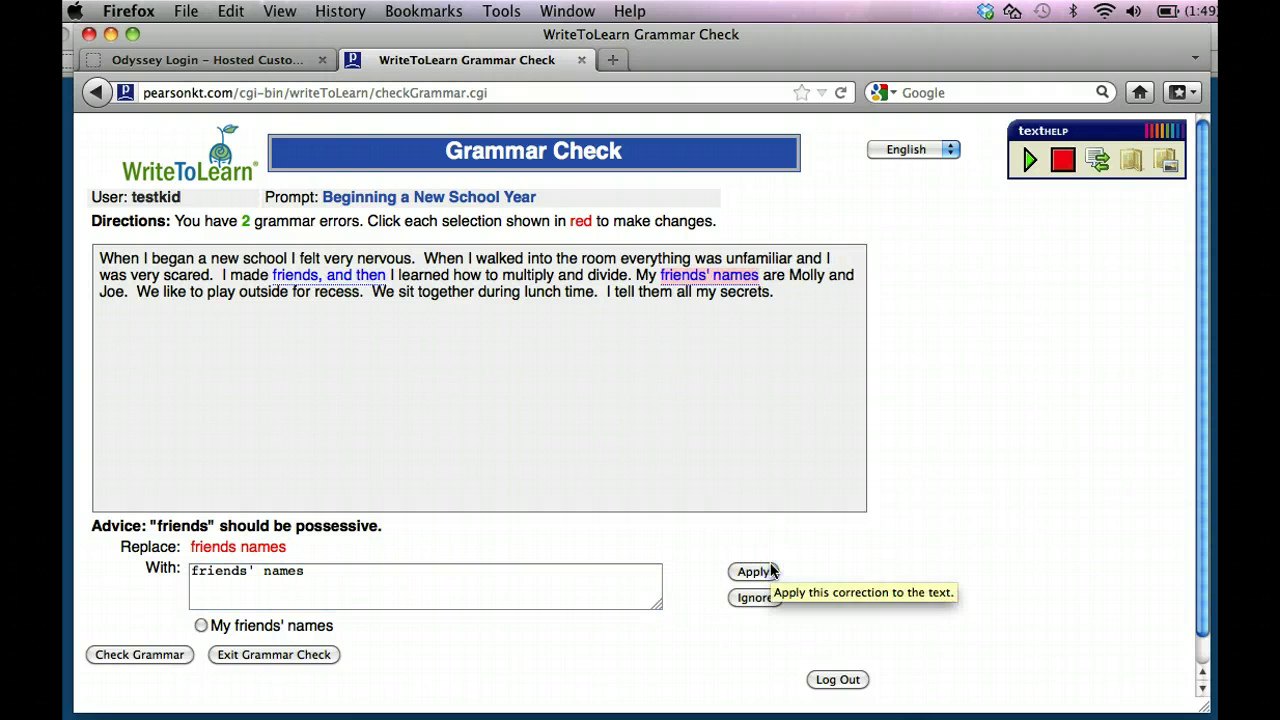
click(305, 655)
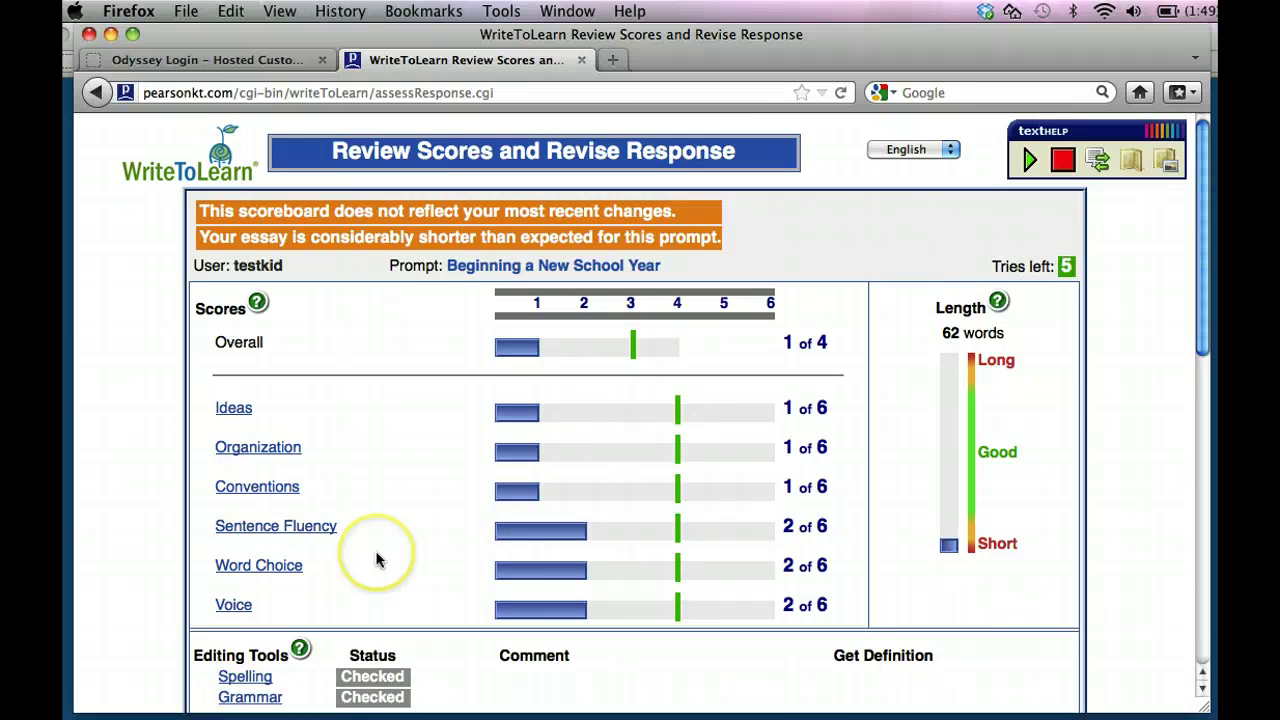
Expand the 'Note the differences' tip's questions and place the caret in the essay.
scroll(378, 558, down, 4)
scroll(378, 558, up, 2)
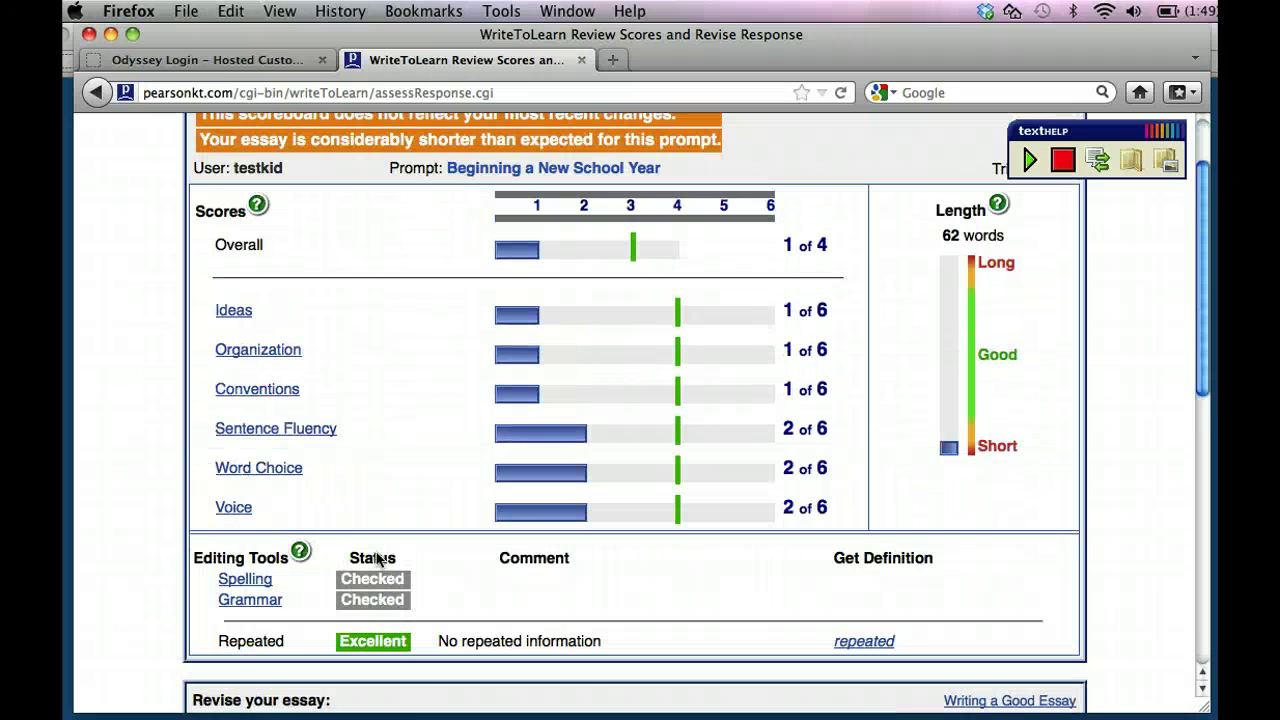
scroll(378, 558, down, 9)
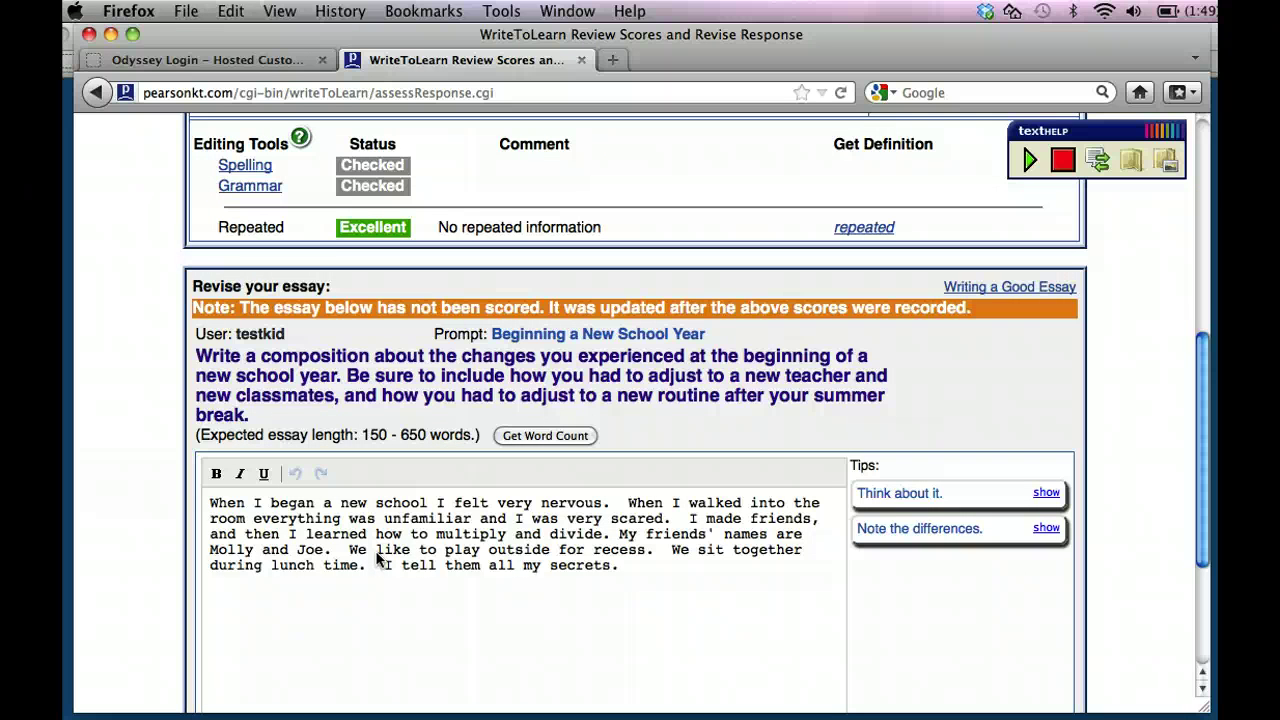
scroll(378, 558, down, 1)
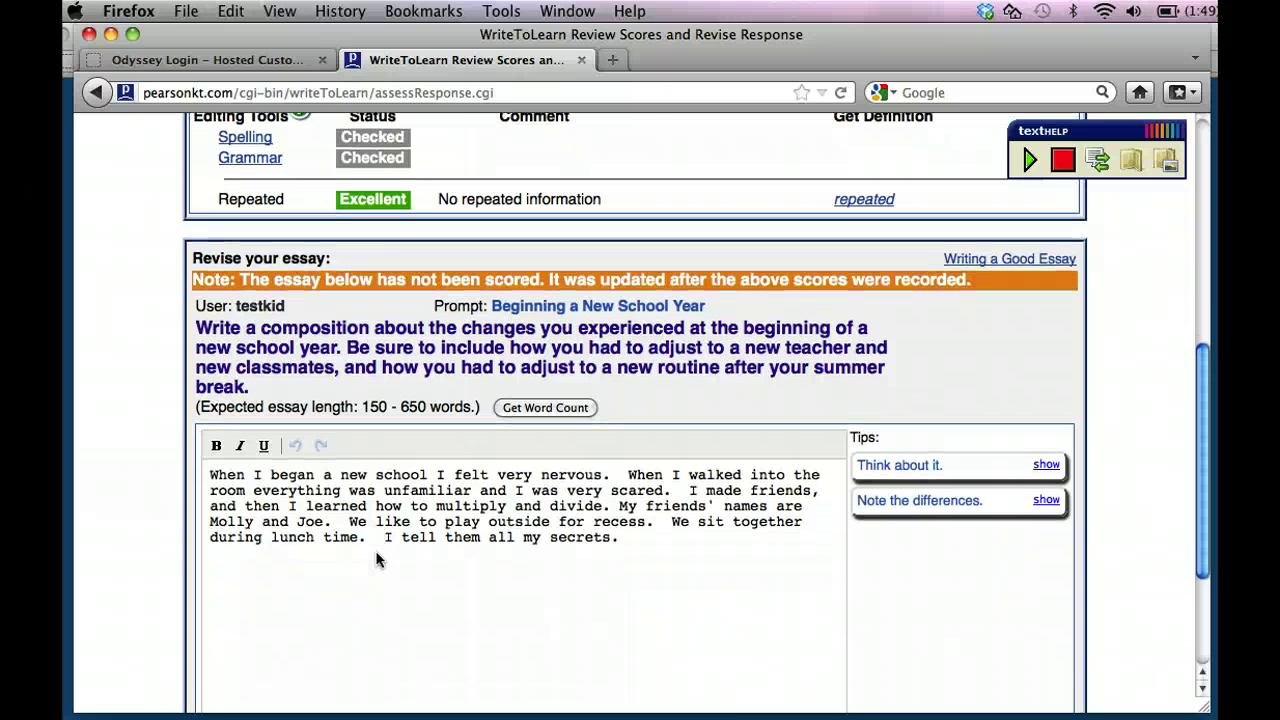
scroll(378, 558, down, 4)
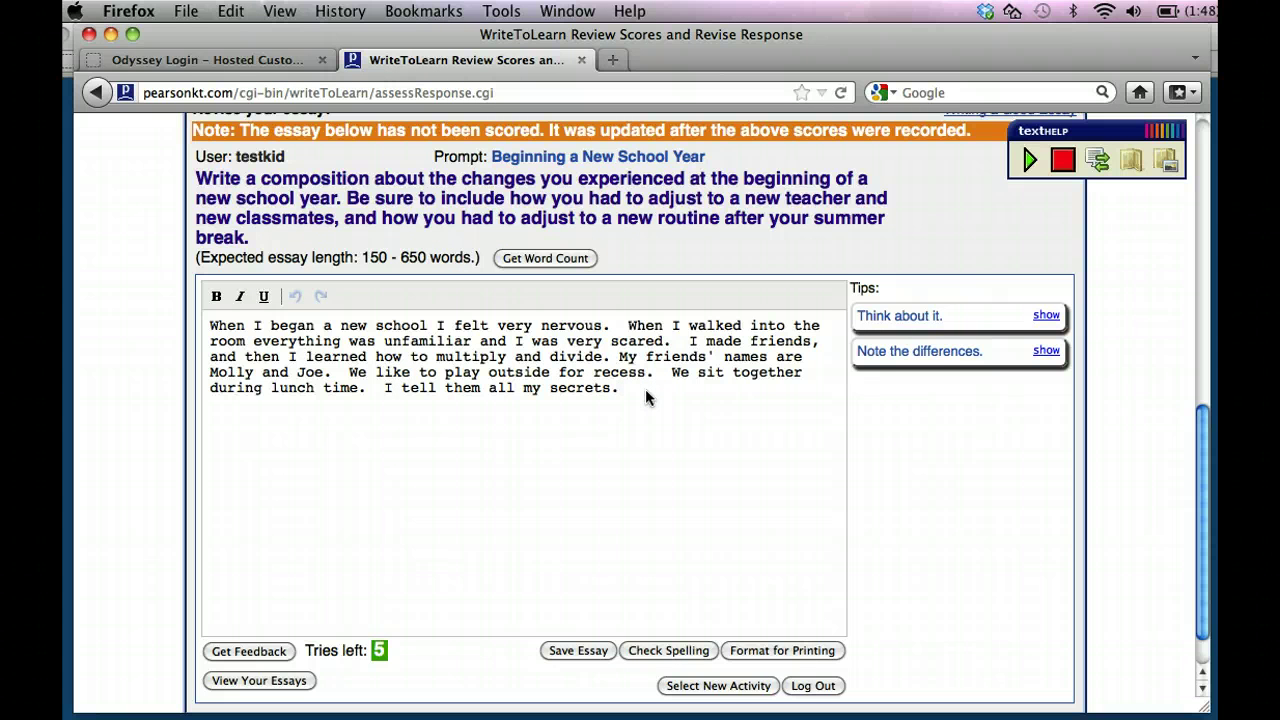
click(1046, 351)
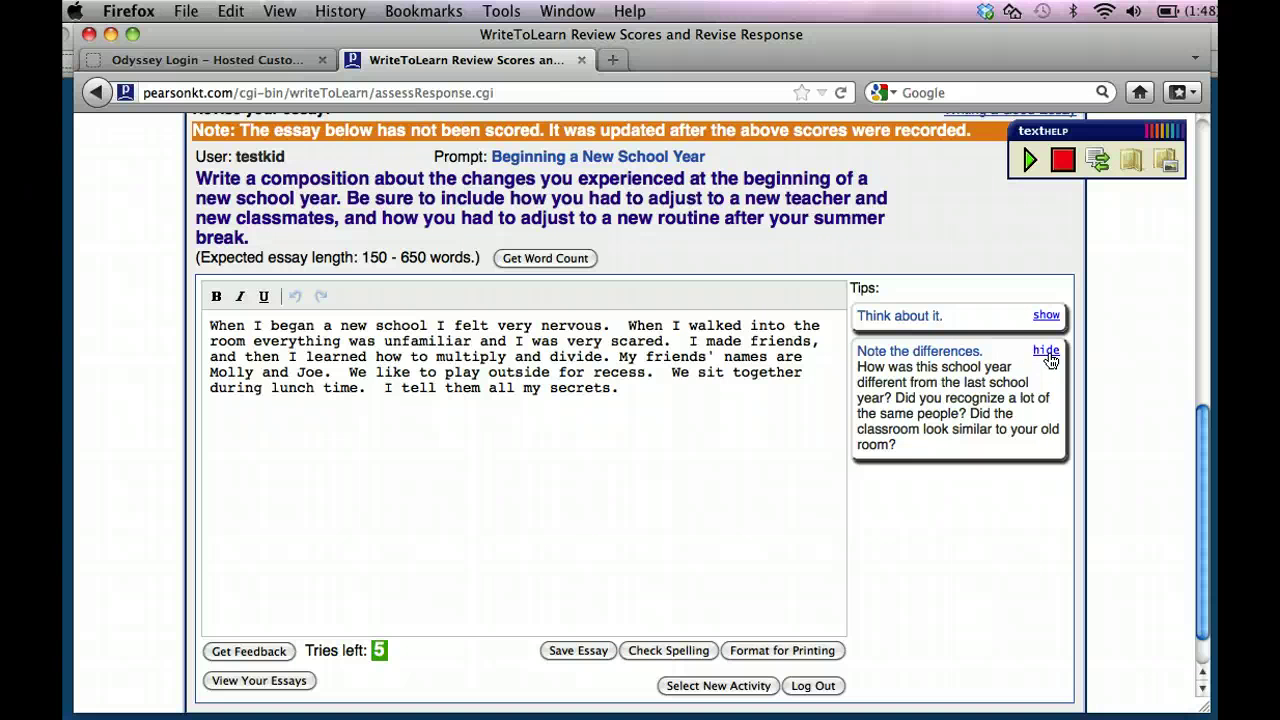
click(707, 483)
click(495, 392)
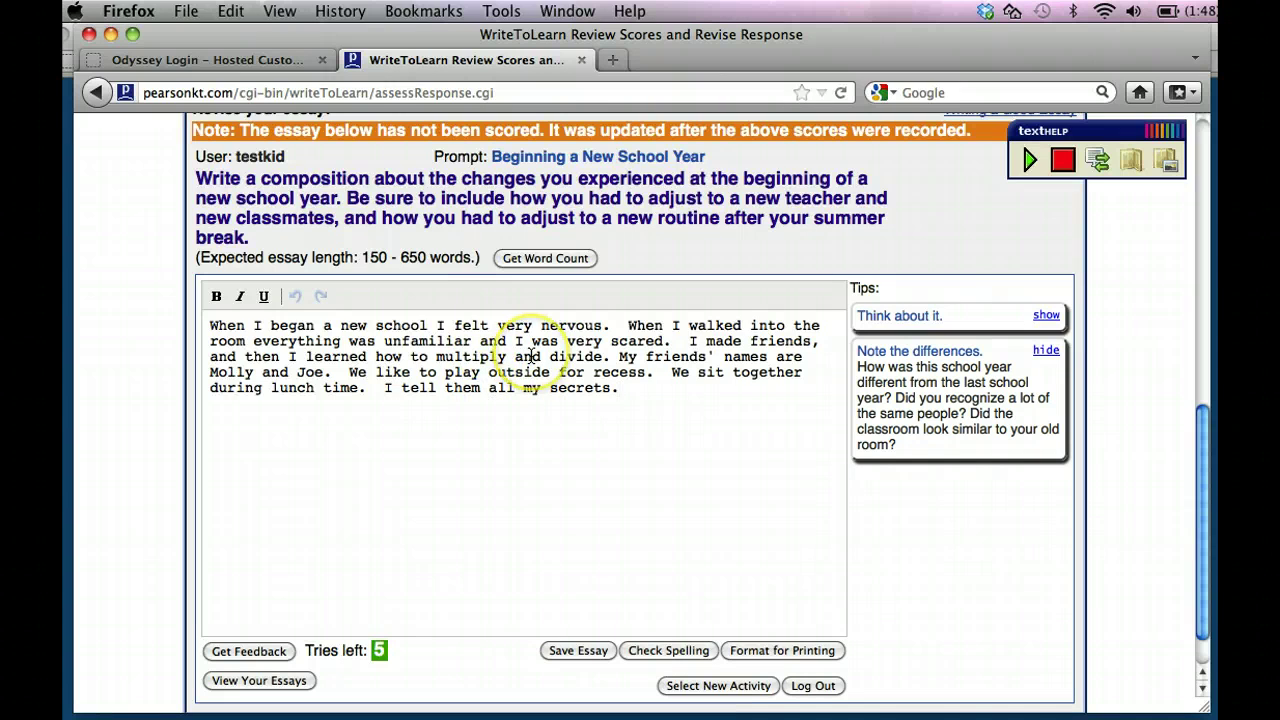
Insert 'at' and 'year' into the first sentence so it mentions a new school year.
click(325, 325)
text(at)
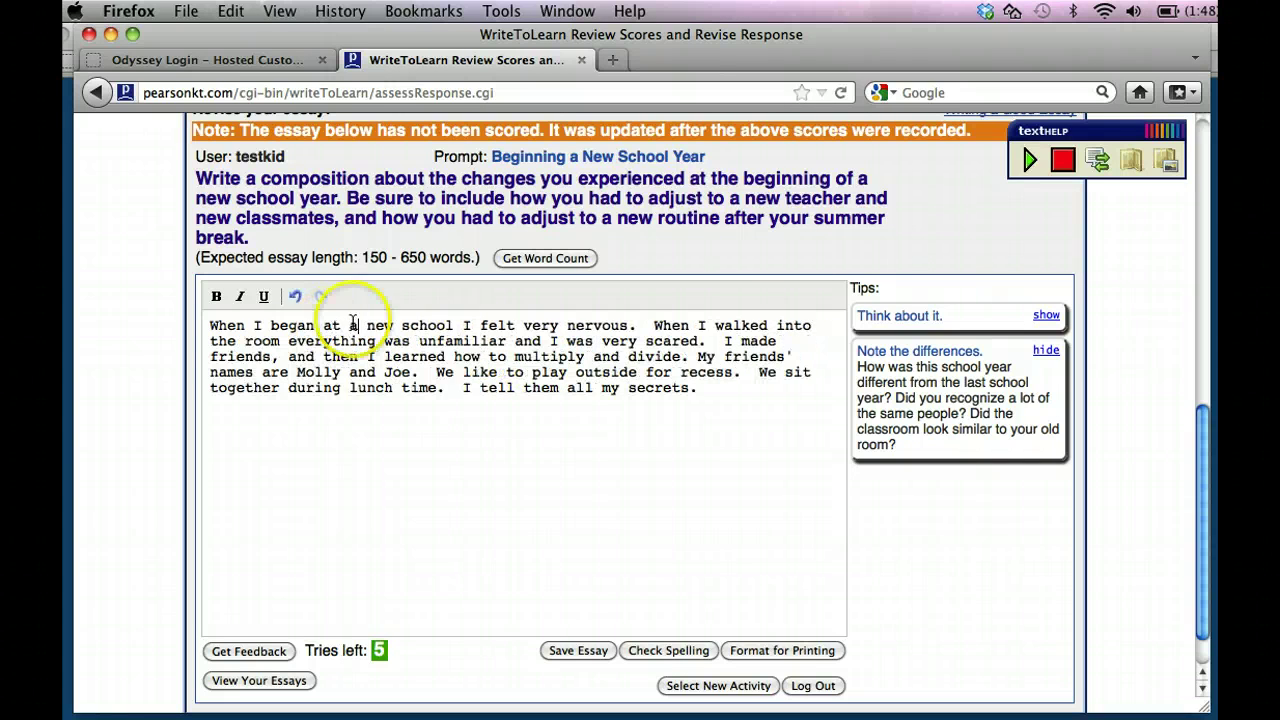
click(652, 325)
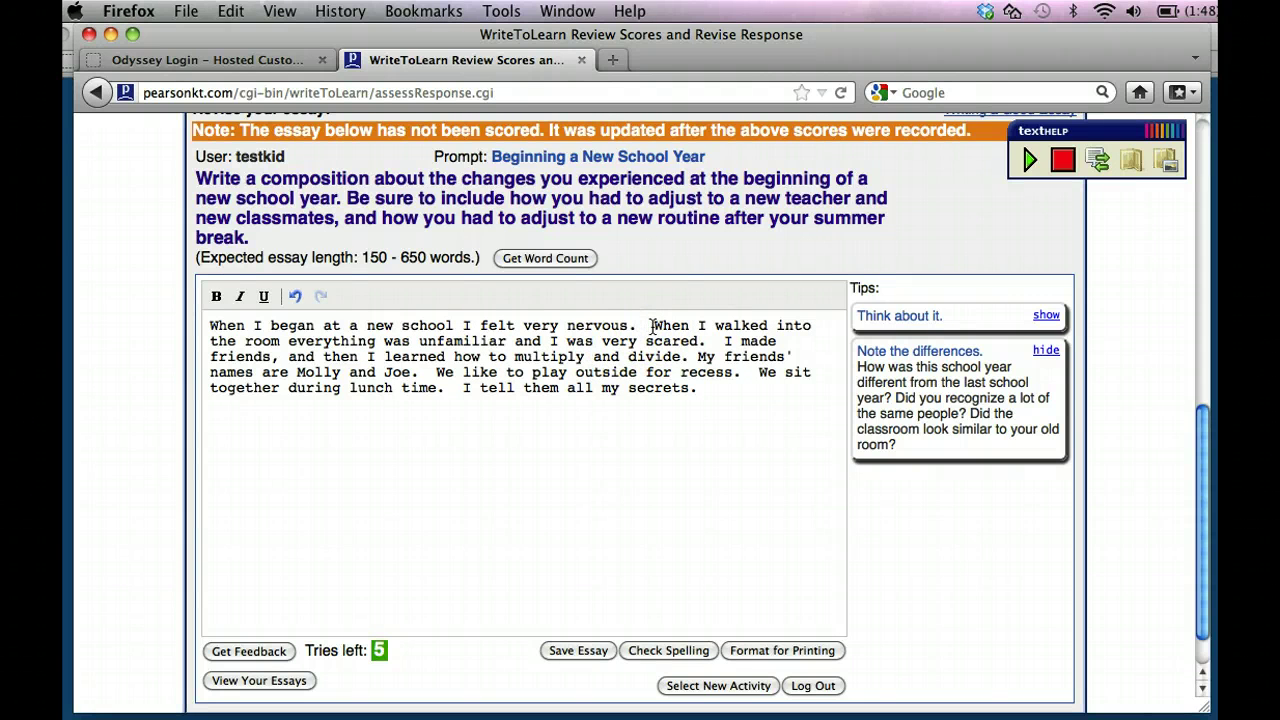
click(466, 327)
text(year)
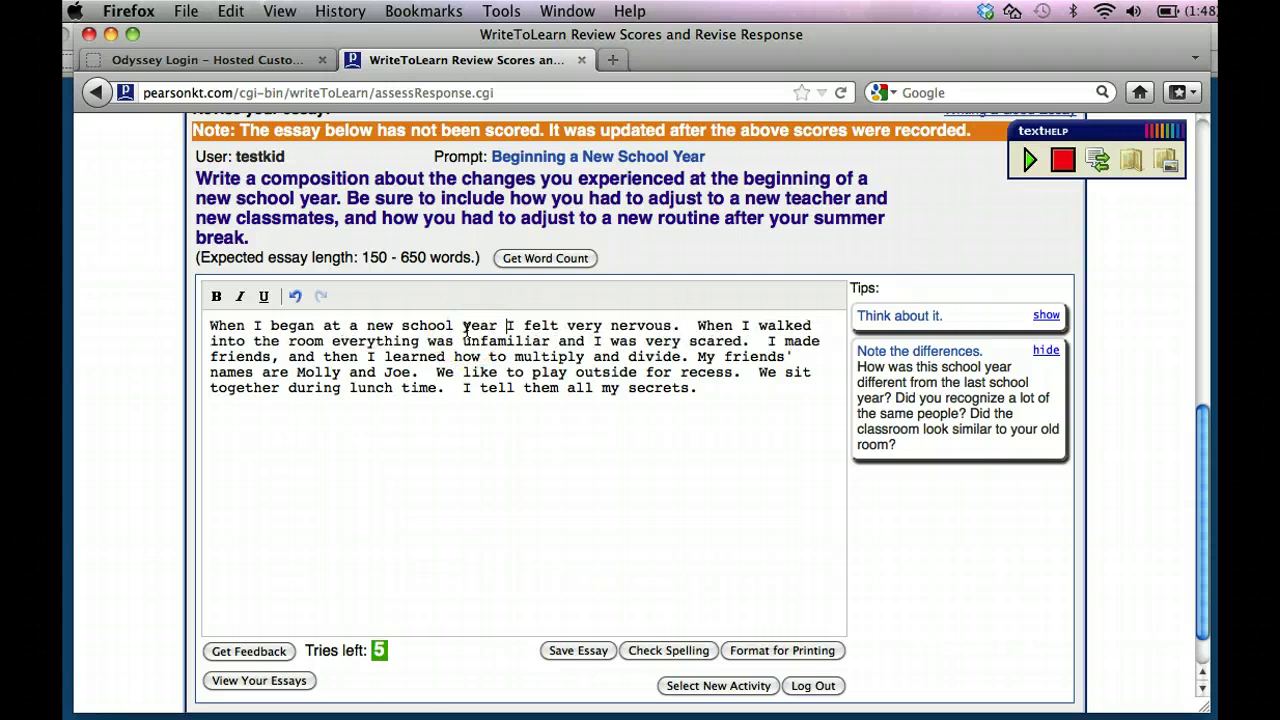
Add 'I was nervous because I started at a brand new school. I knew no one!' before 'When'.
click(695, 327)
text(I was nervo)
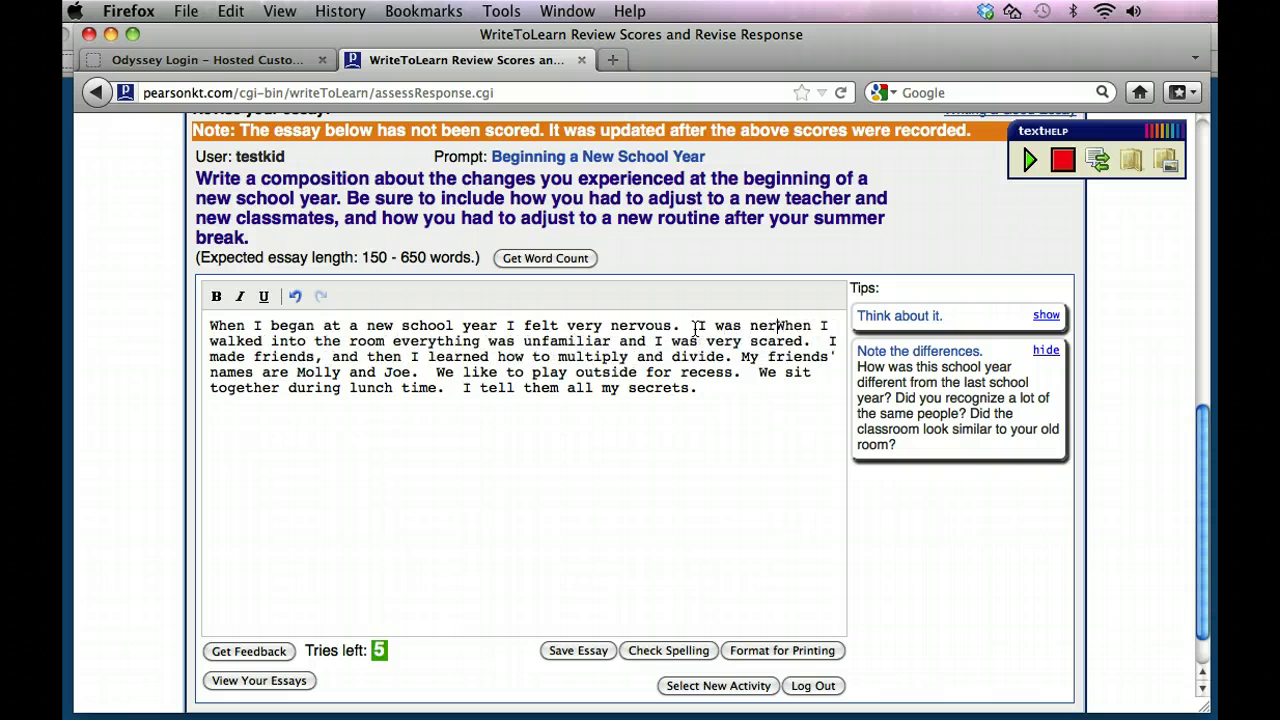
text(us because I st)
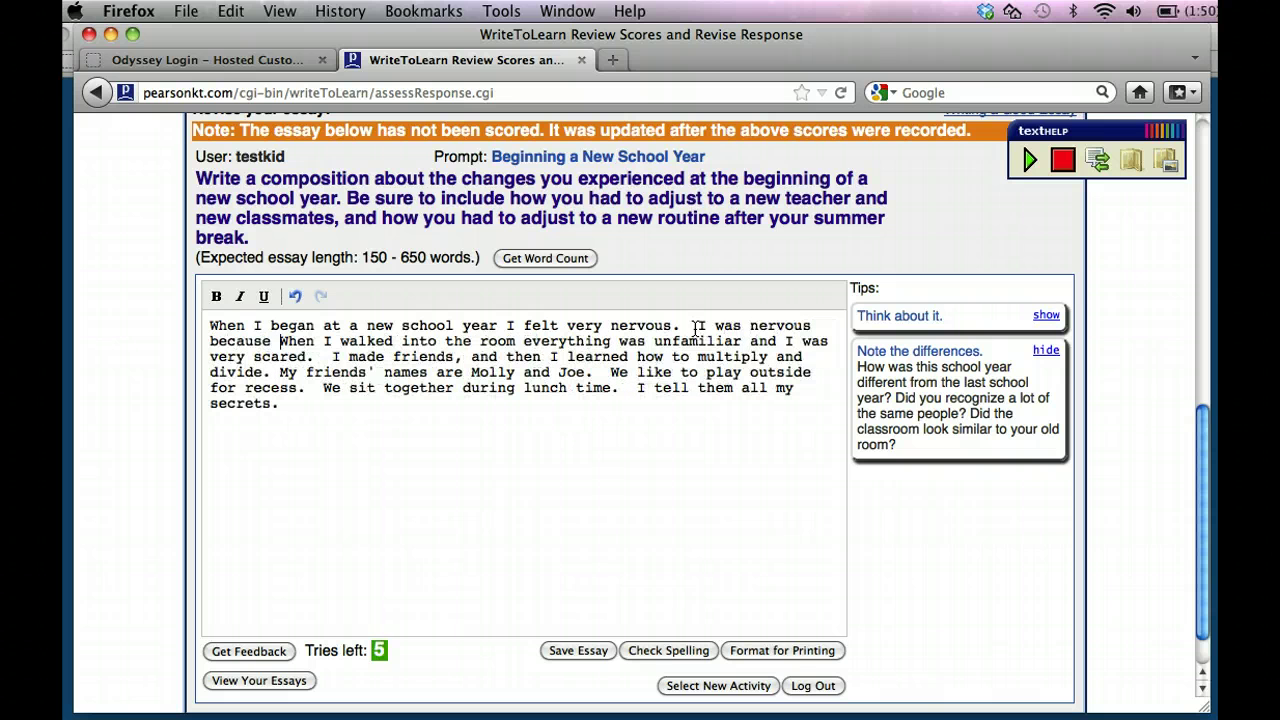
text(arted a new)
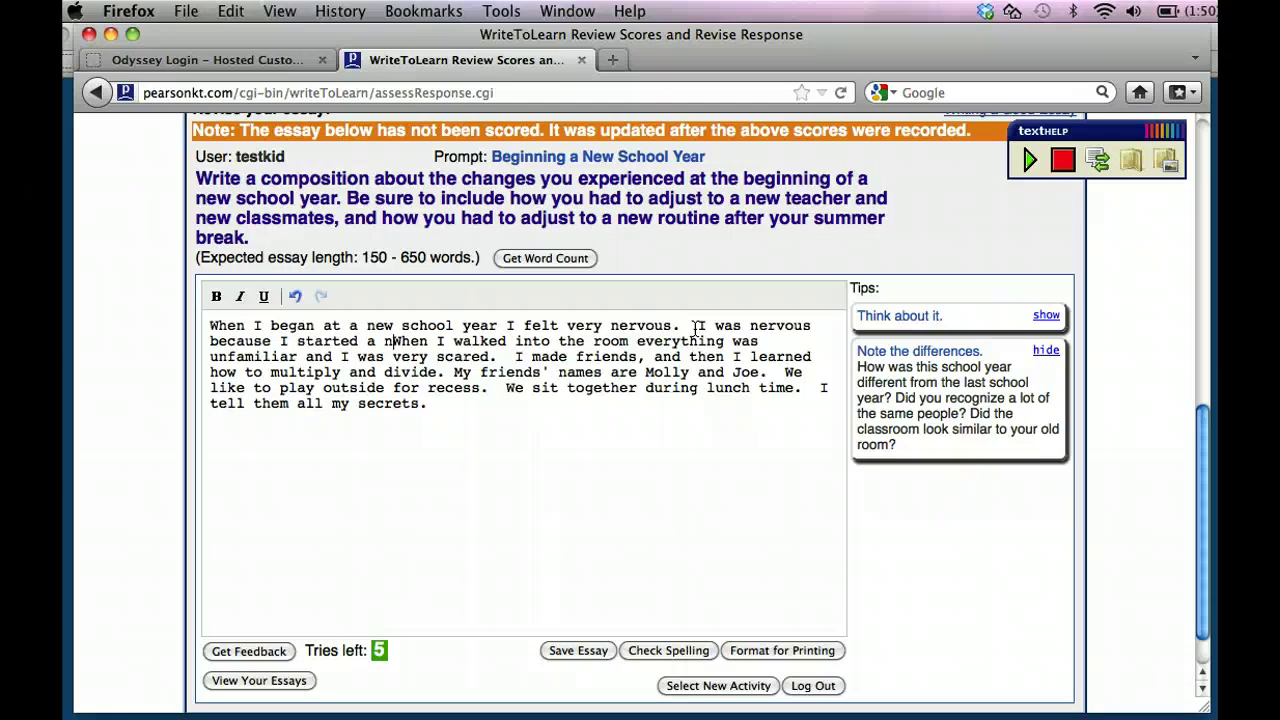
key(BackSpace)
key(BackSpace)
key(BackSpace)
key(BackSpace)
key(BackSpace)
text(t a )
text(brand new sc)
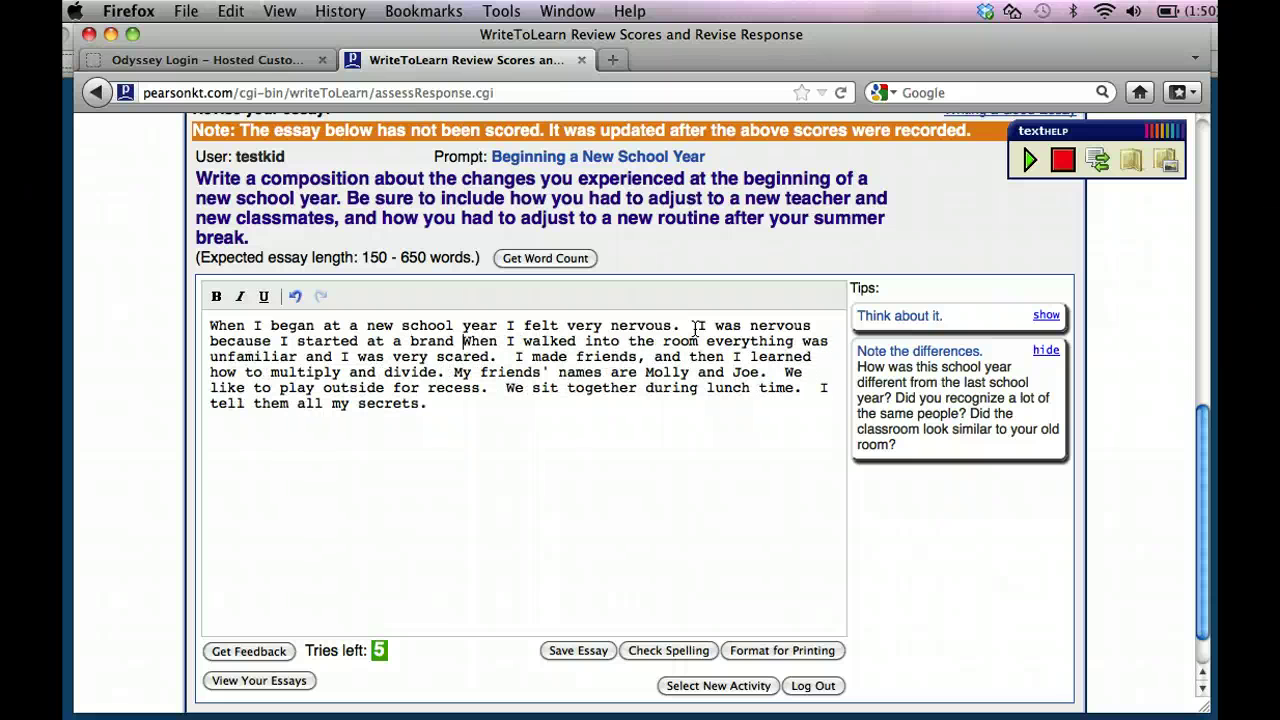
text(hool.  I kn)
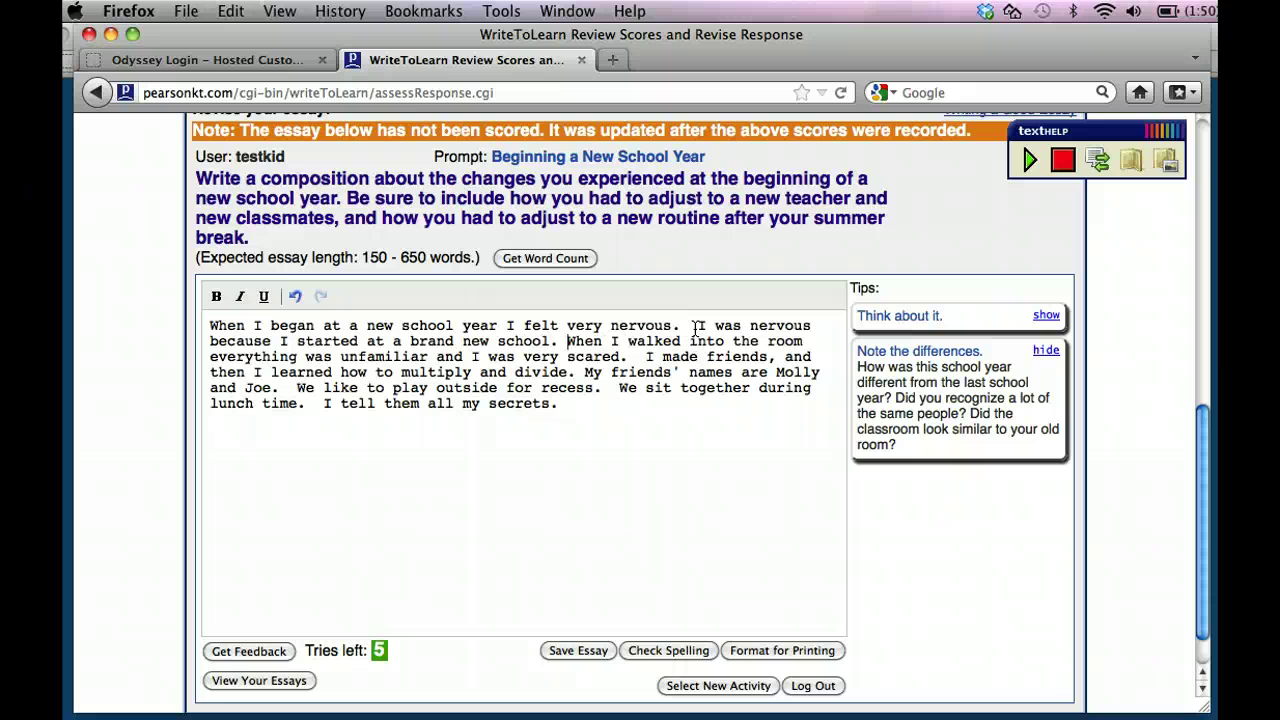
text(ew no one)
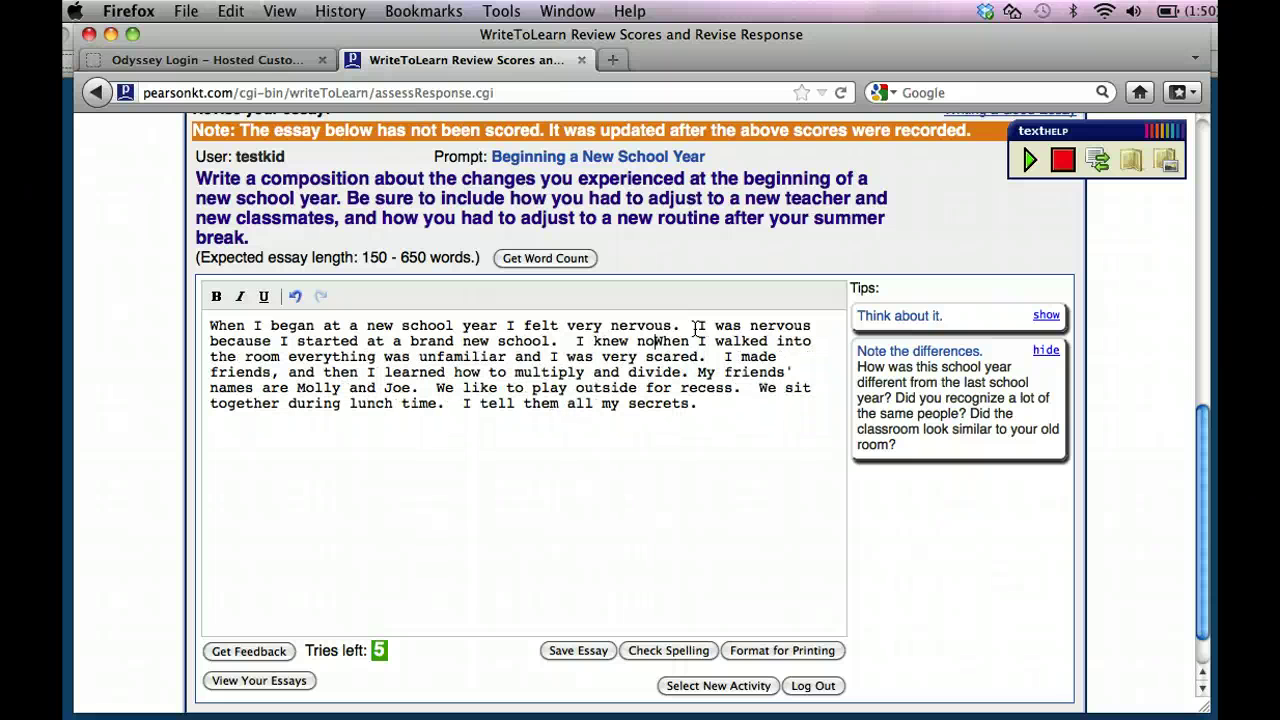
text(!)
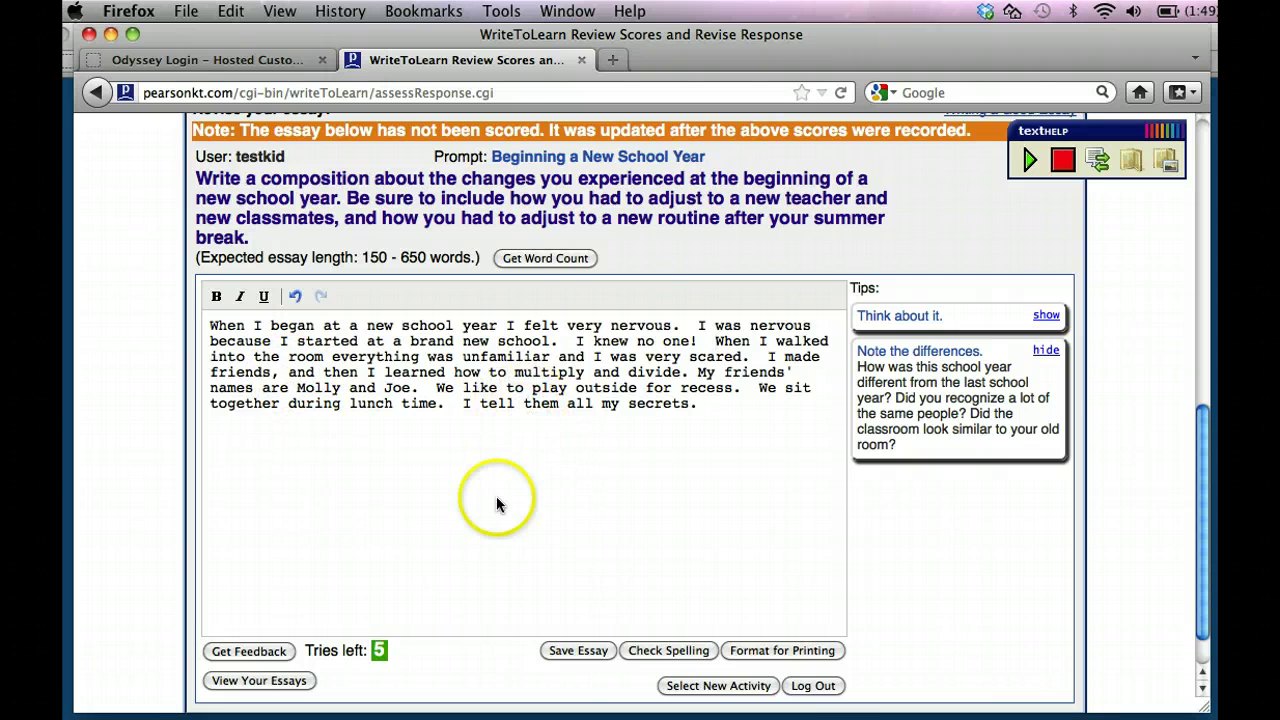
scroll(489, 528, up, 2)
scroll(489, 528, down, 3)
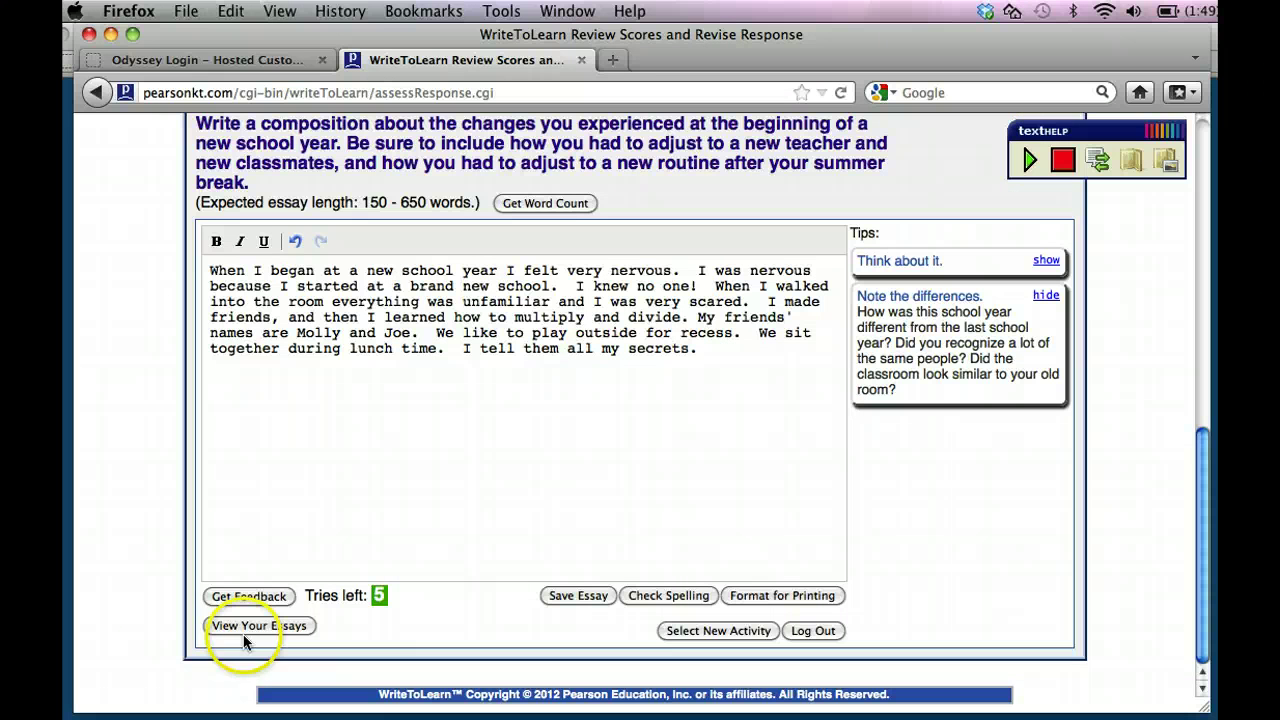
Get feedback on the revised essay: 79 words, Overall 2 of 4, spelling and grammar Excellent.
click(237, 597)
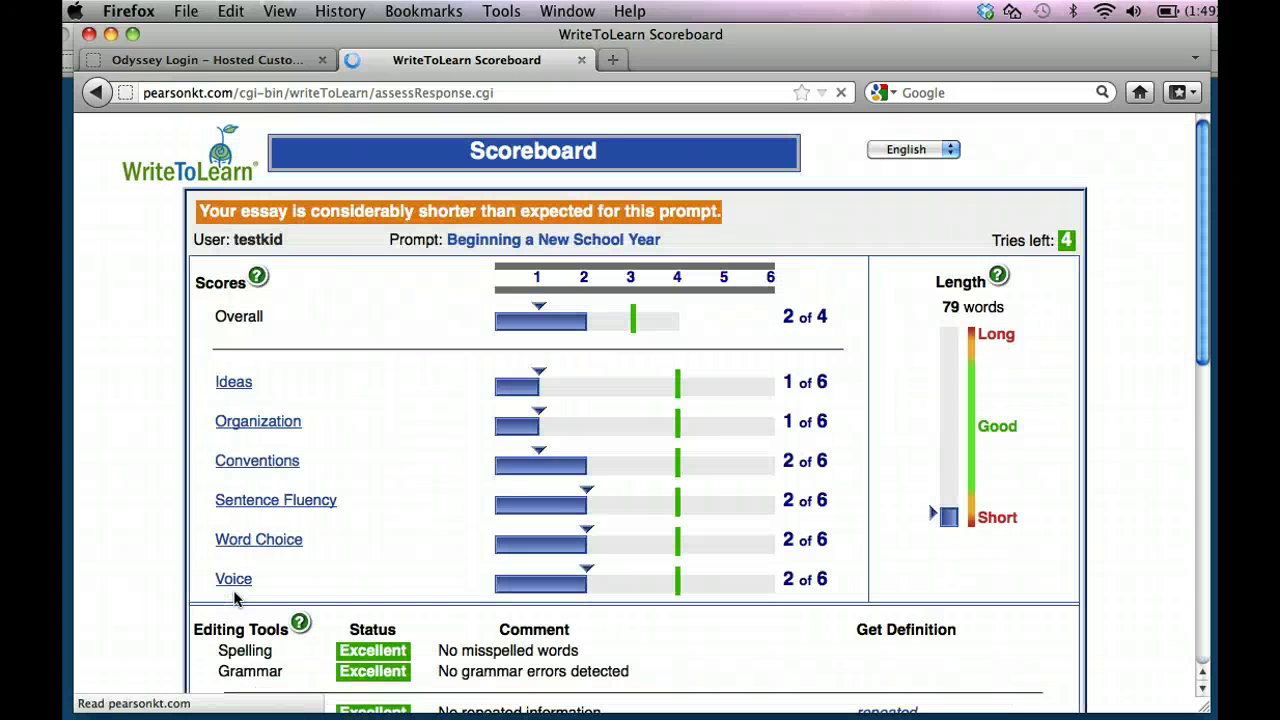
scroll(372, 497, down, 3)
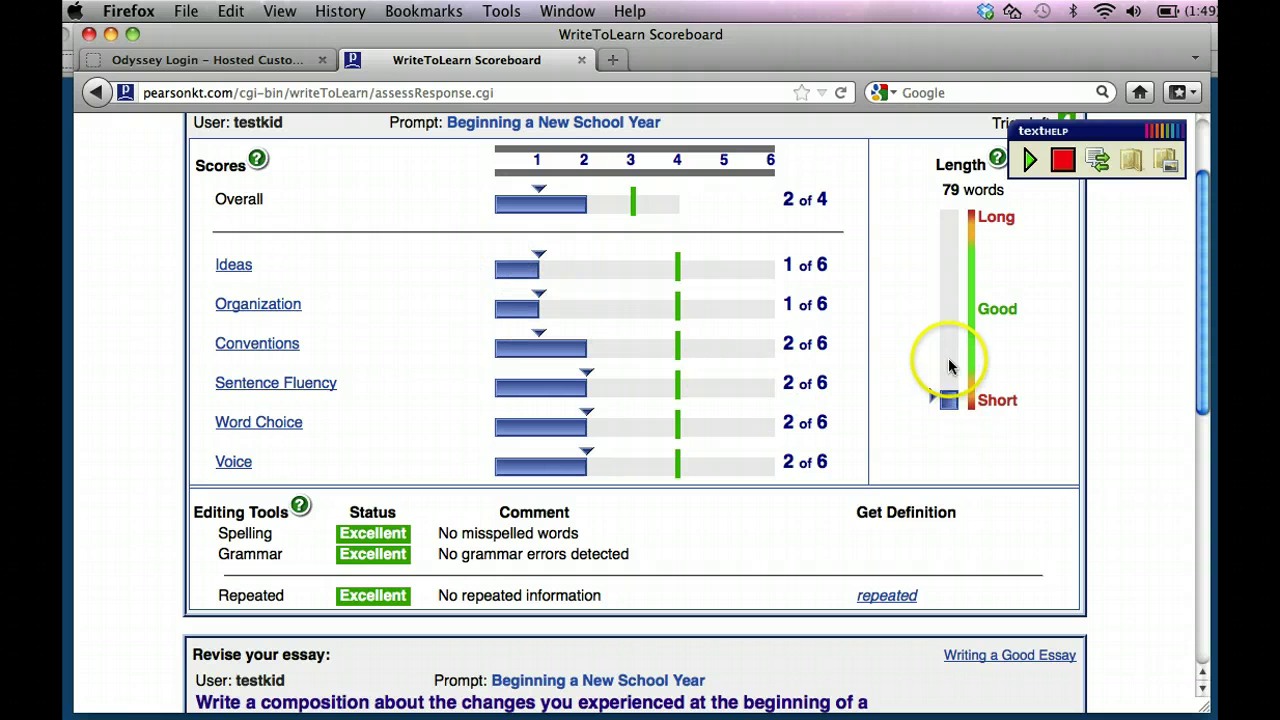
scroll(884, 446, down, 2)
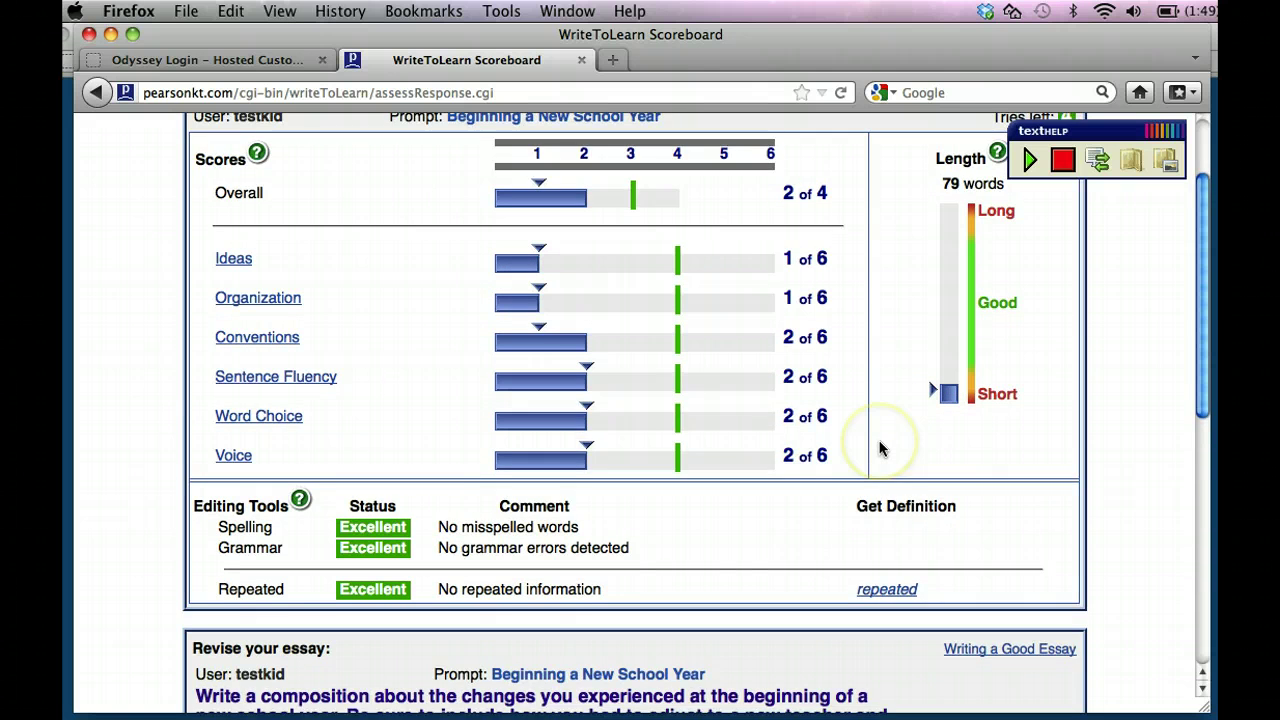
scroll(880, 448, down, 1)
scroll(876, 470, down, 8)
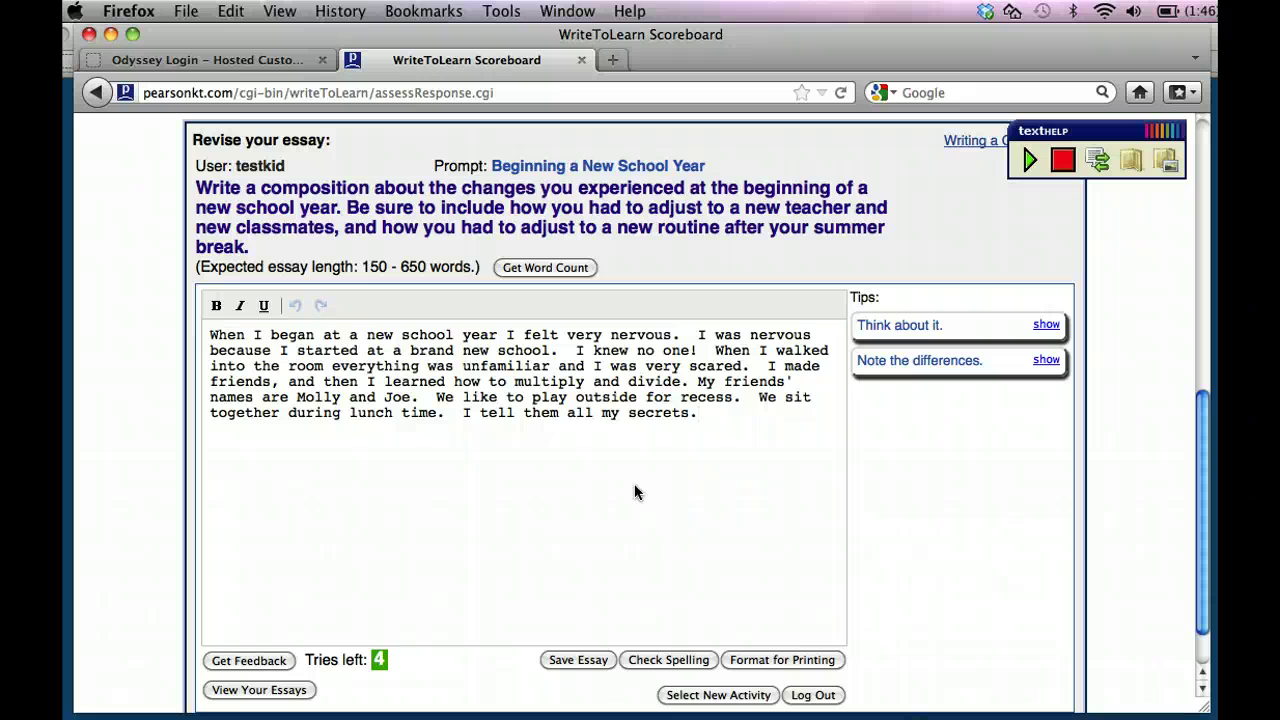
Save the revised essay.
click(579, 658)
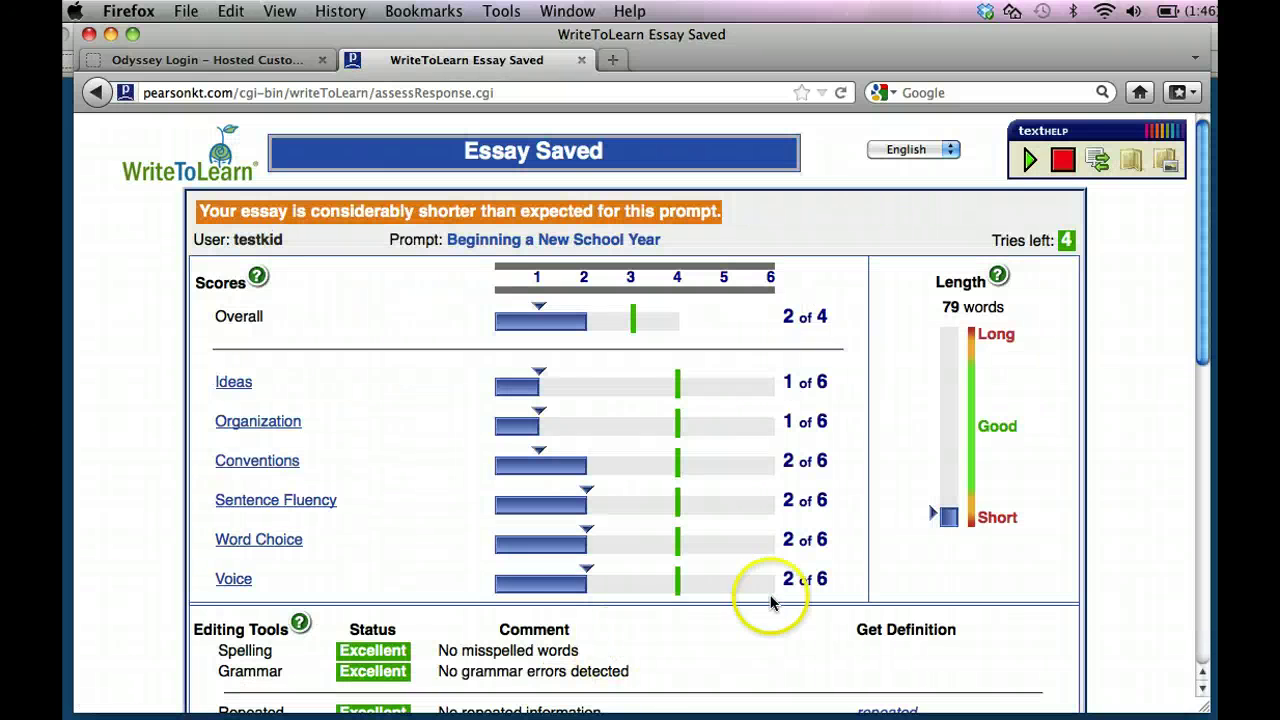
scroll(775, 597, down, 5)
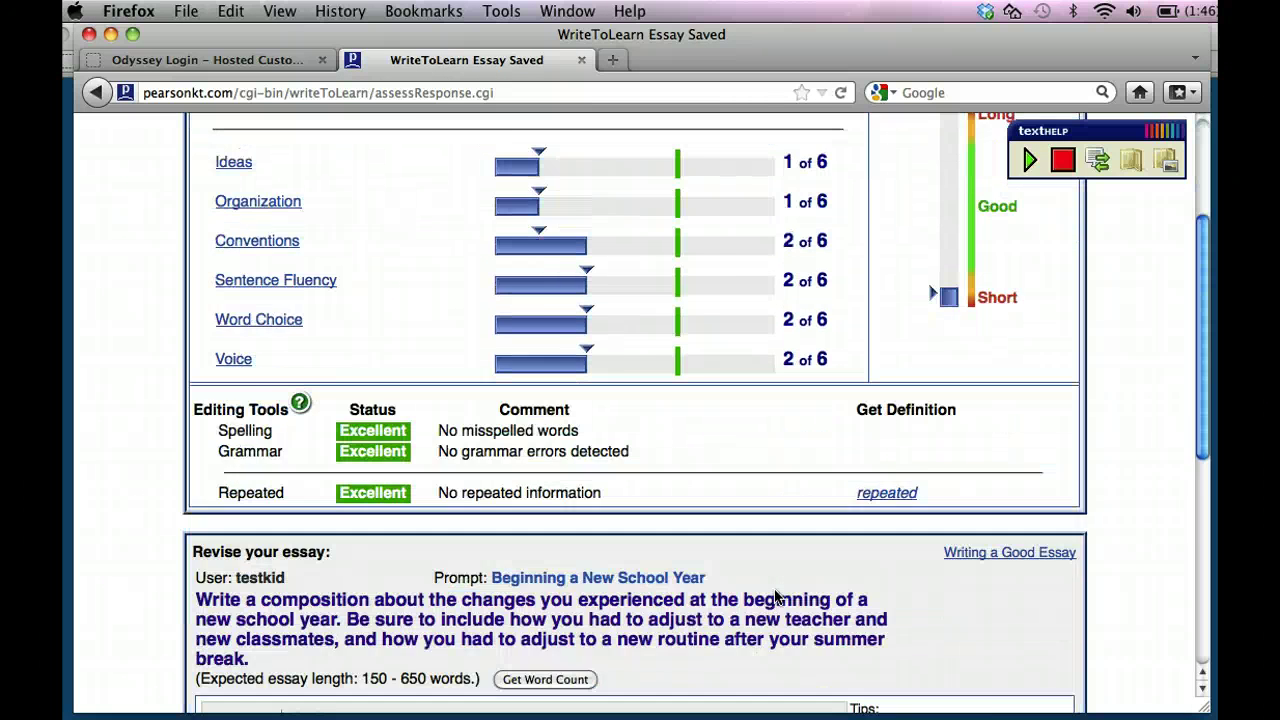
scroll(775, 597, down, 10)
Log out of WriteToLearn from the Essay Saved page.
click(808, 631)
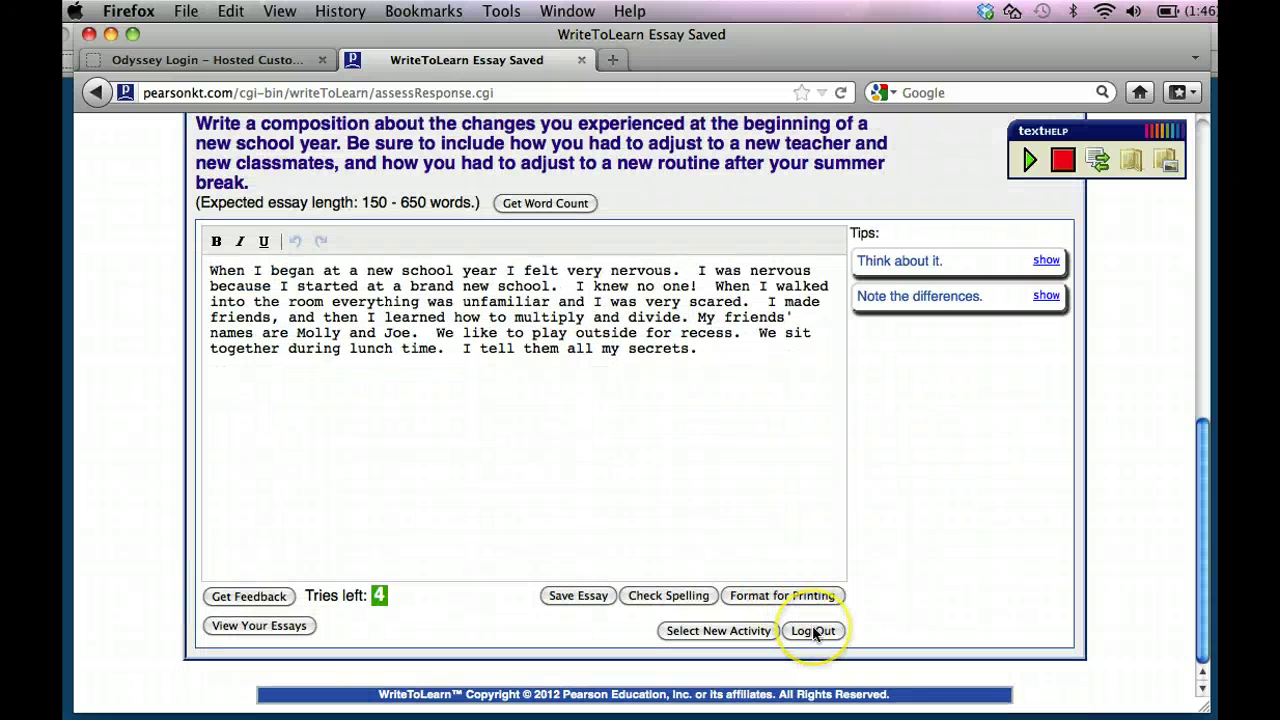
click(814, 631)
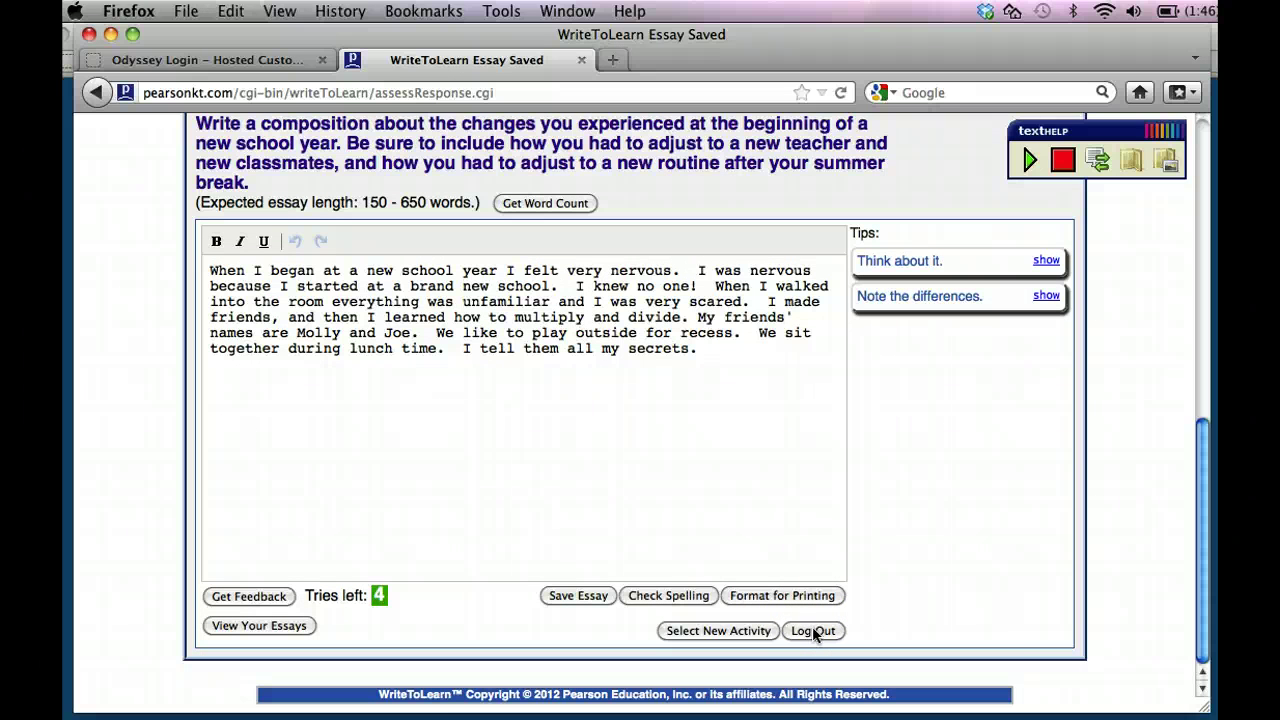
click(814, 631)
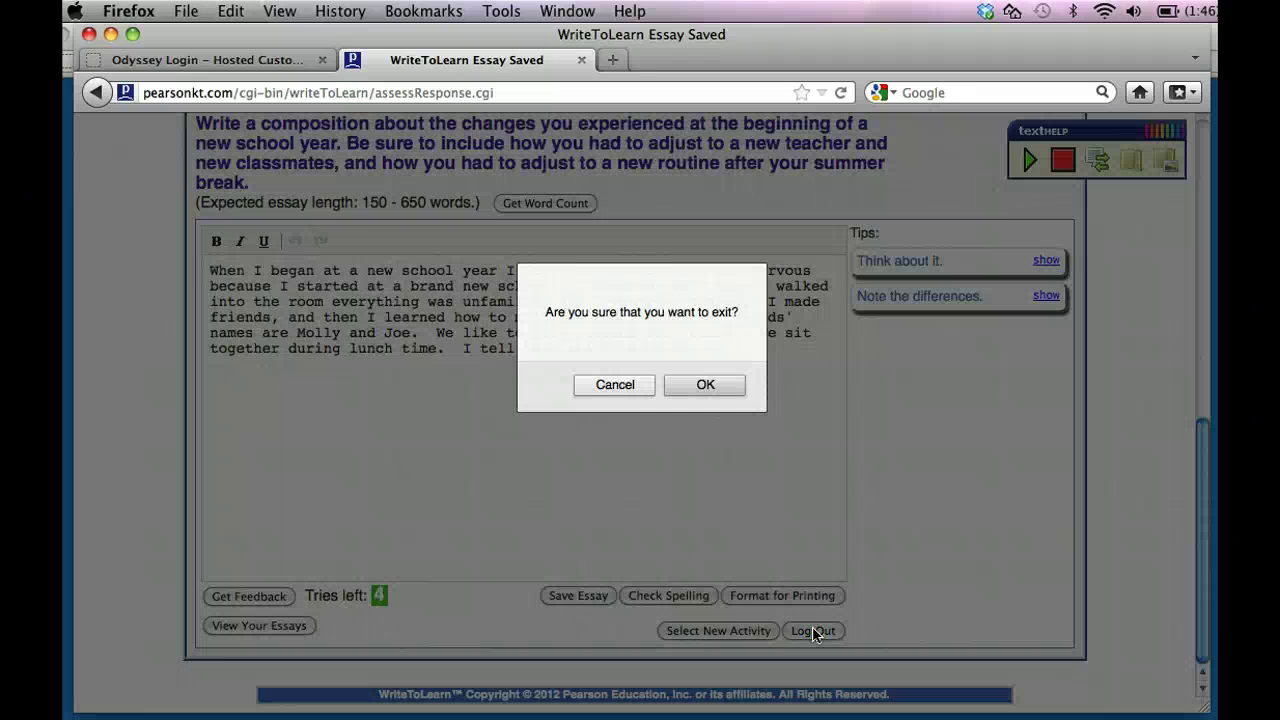
Confirm the exit with OK to reach the Student Login page.
click(686, 384)
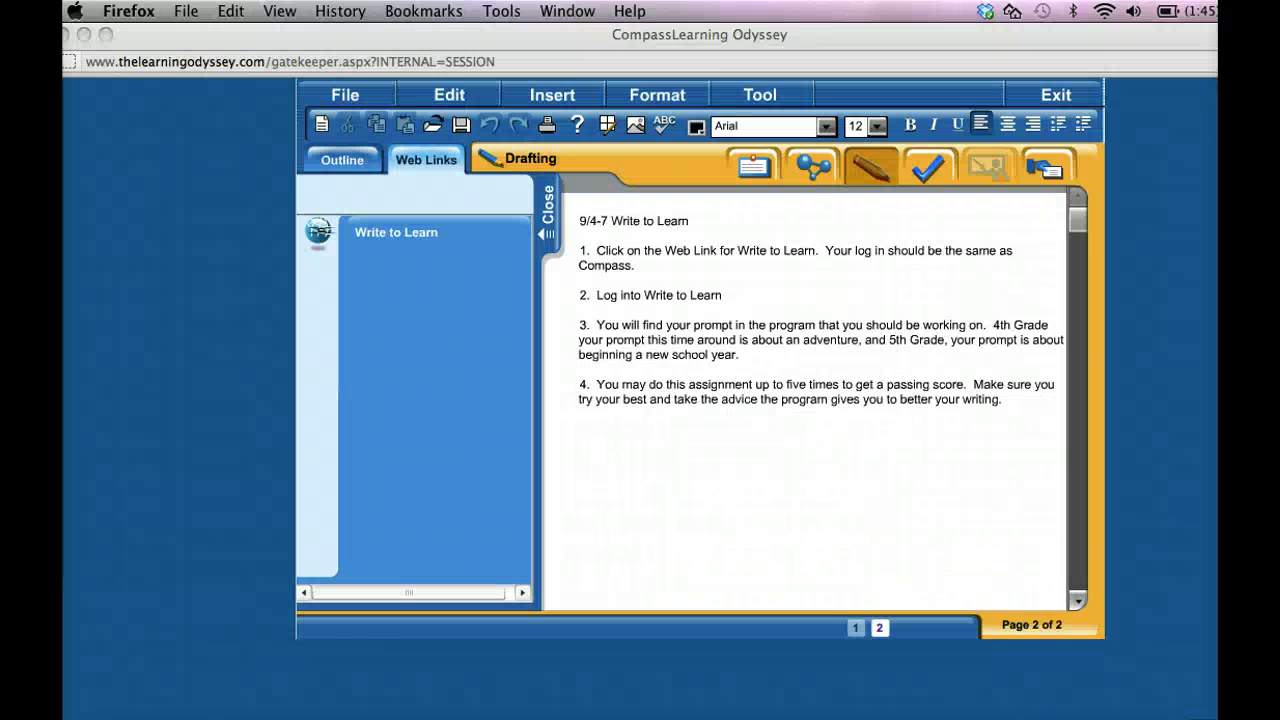
click(837, 378)
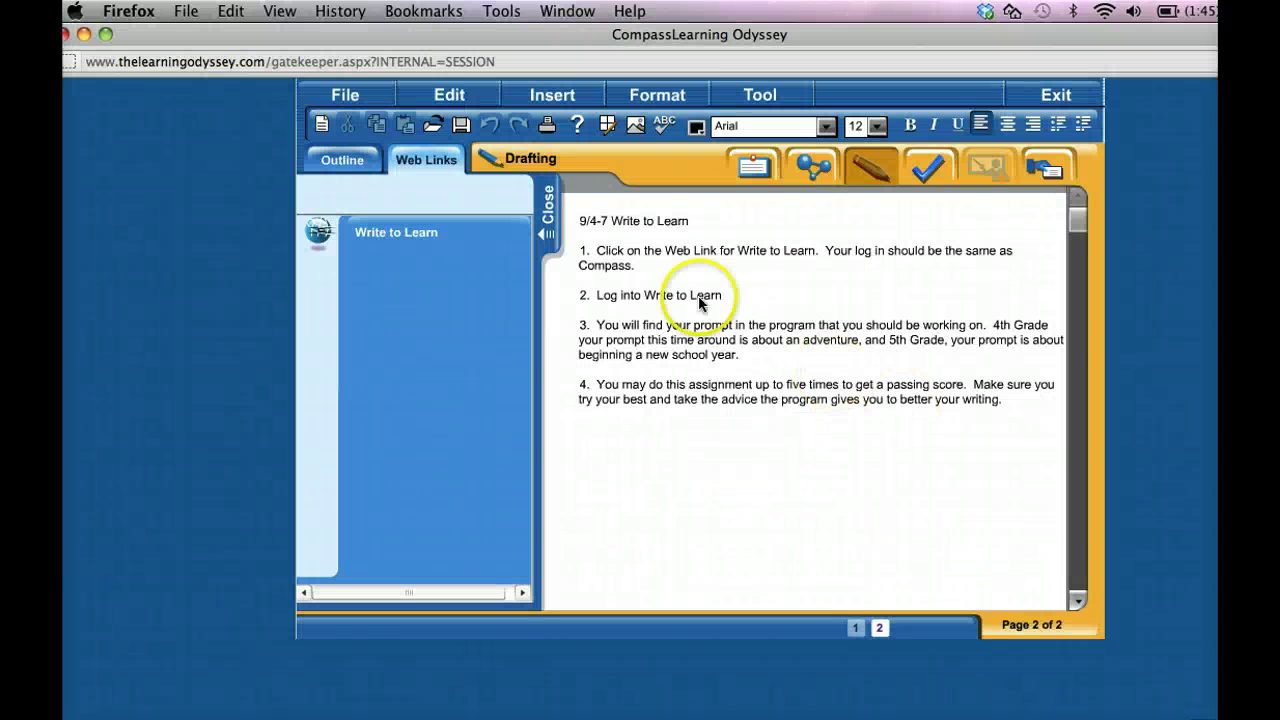